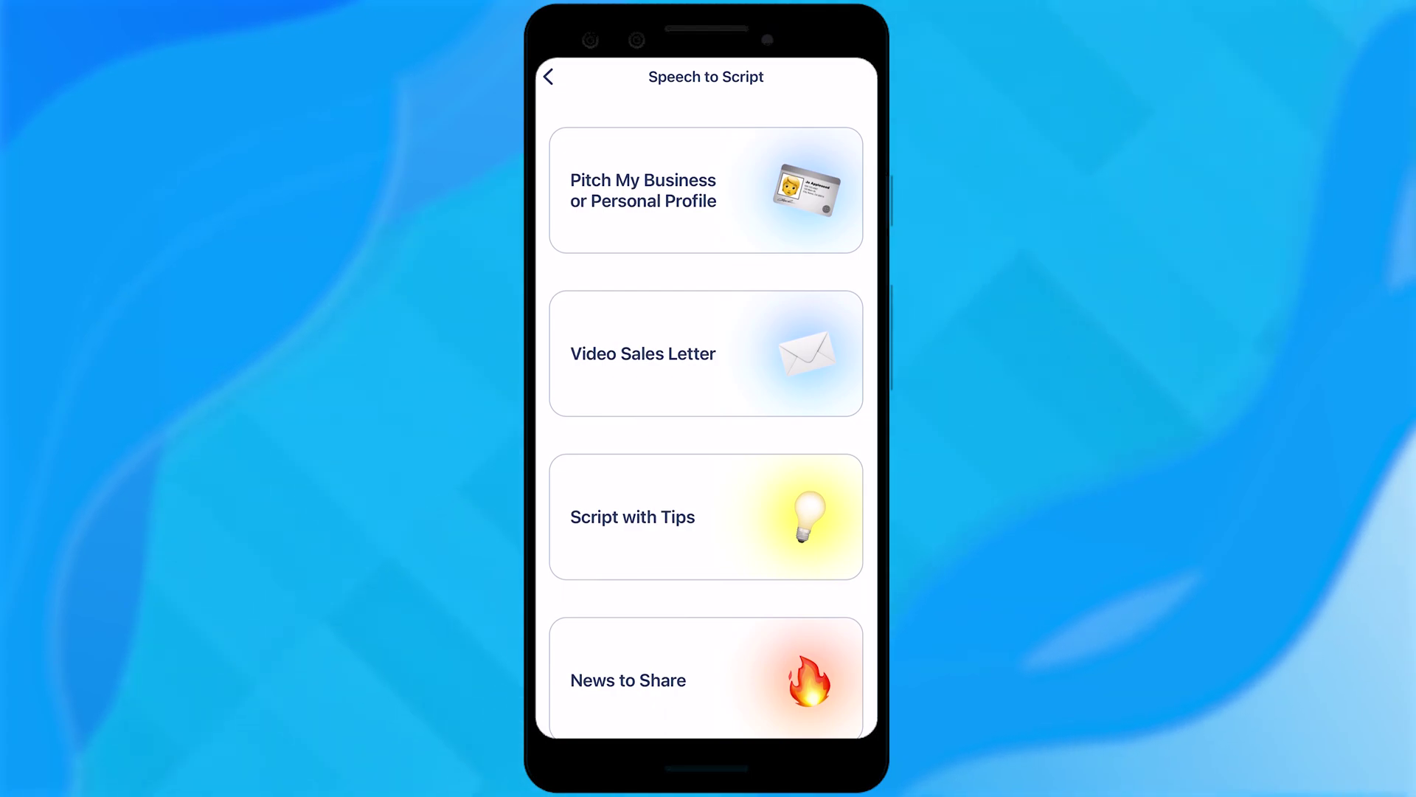
Step: Scroll through the Speech to Script template cards, such as Pitch My Business and Video Sales Letter
scroll(706, 413, down, 1)
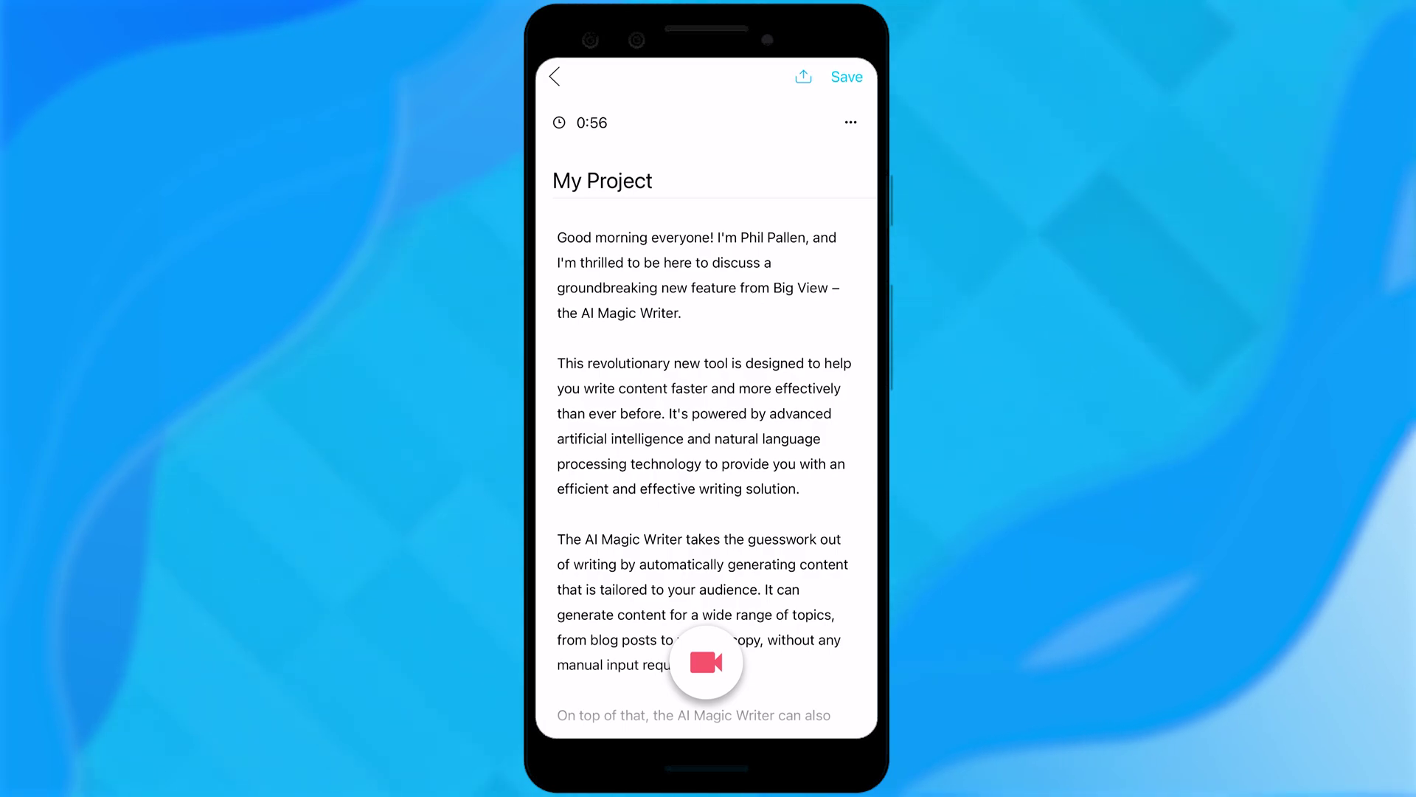
Step: Read through the AI Magic Writer script, then launch the teleprompter recording view with it
scroll(706, 457, down, 5)
scroll(706, 457, up, 10)
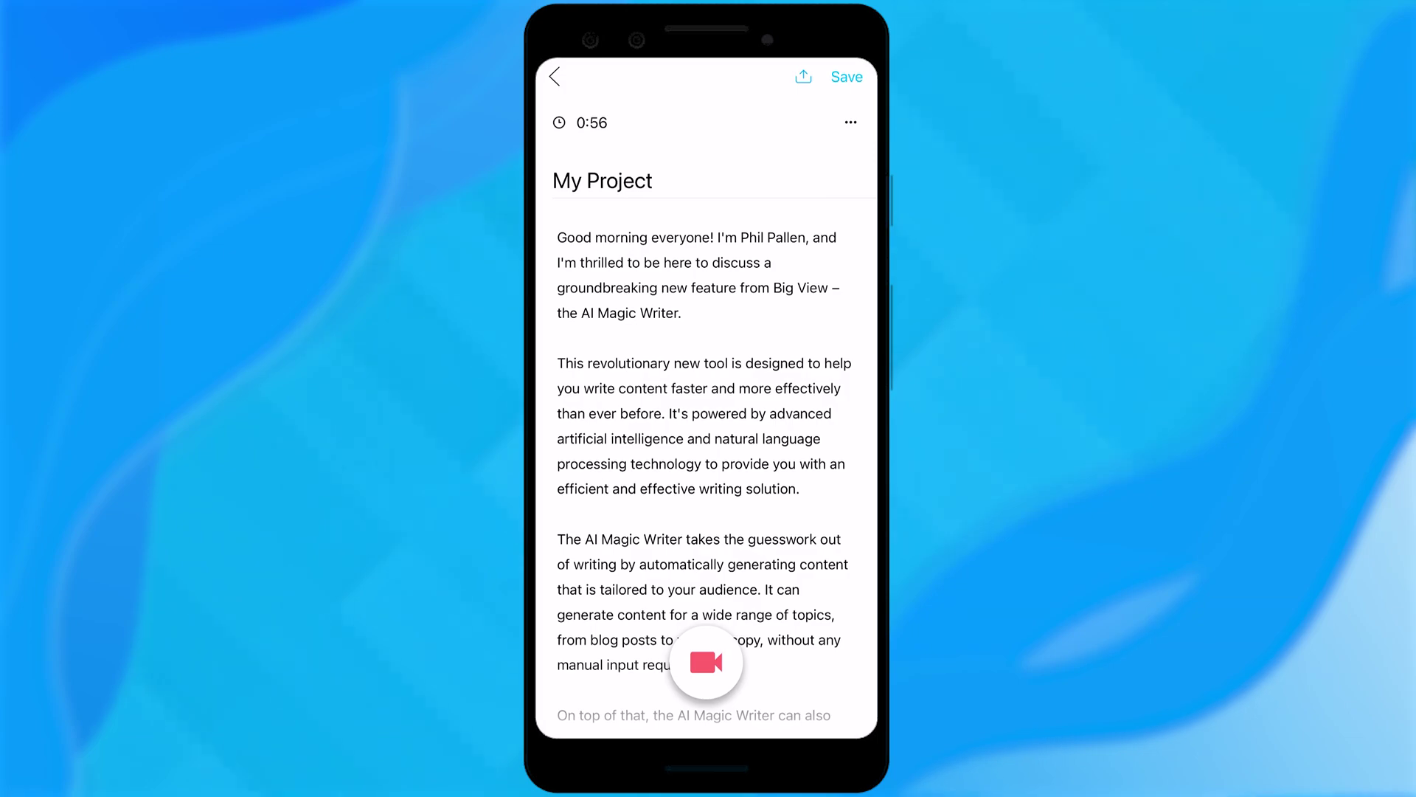
scroll(705, 458, down, 10)
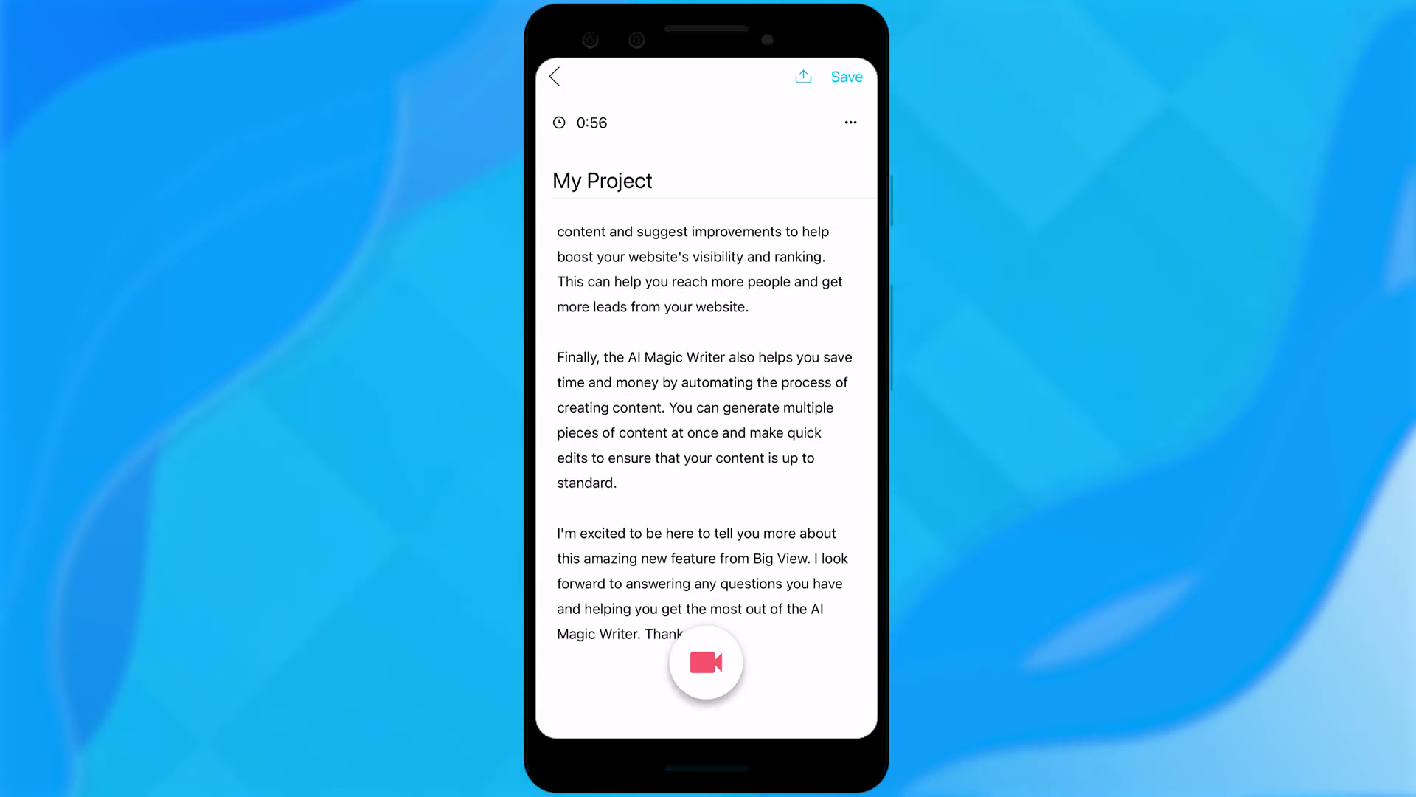
scroll(707, 457, up, 5)
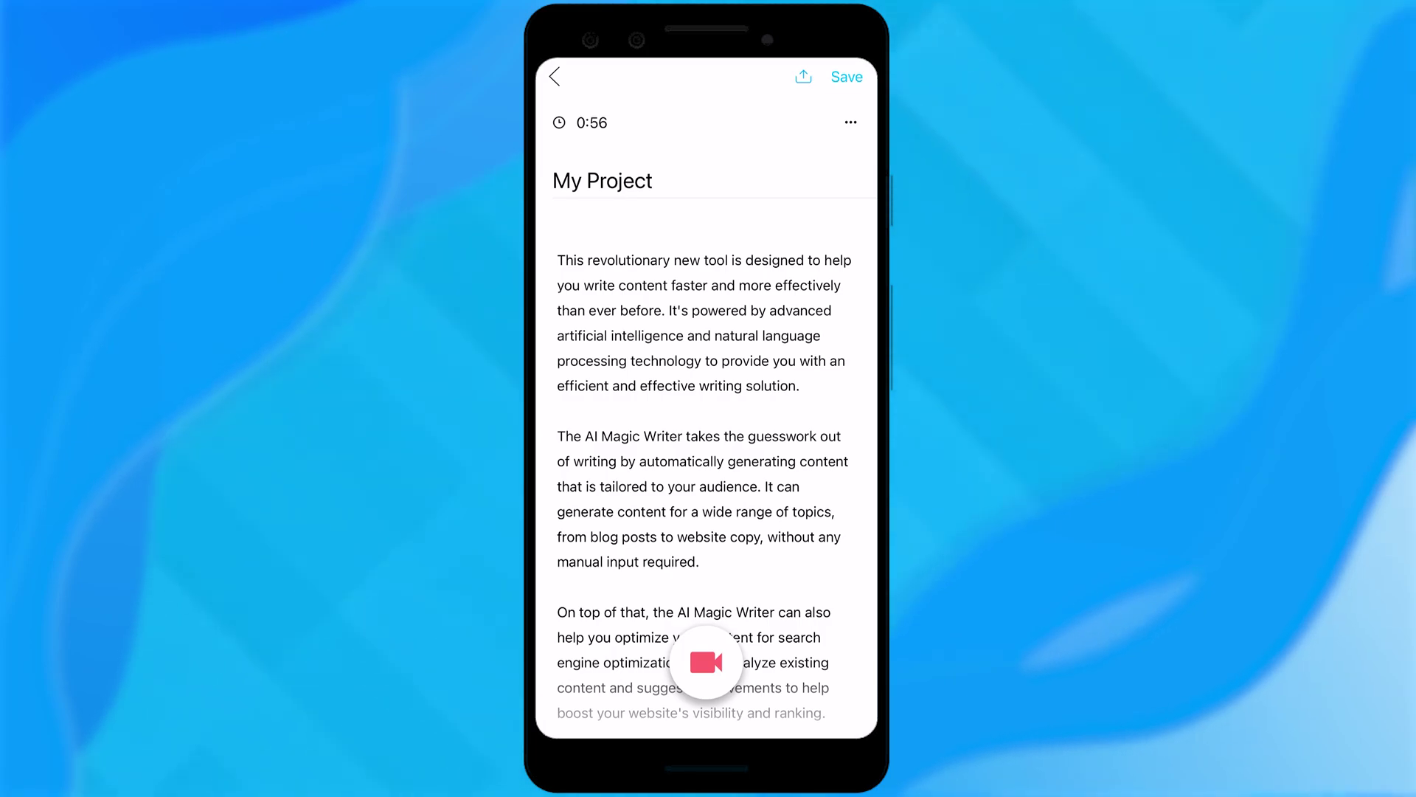
scroll(706, 458, down, 4)
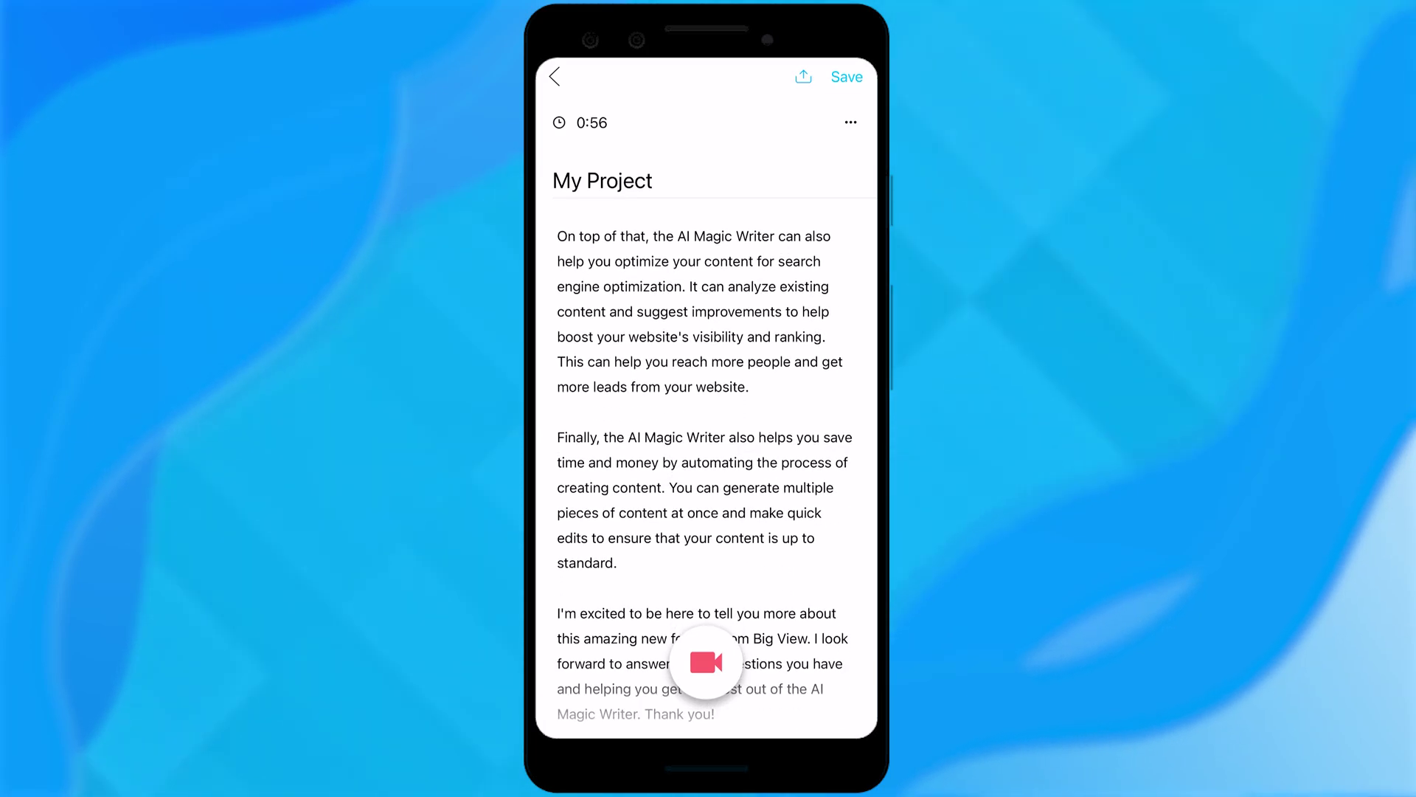
scroll(706, 457, down, 1)
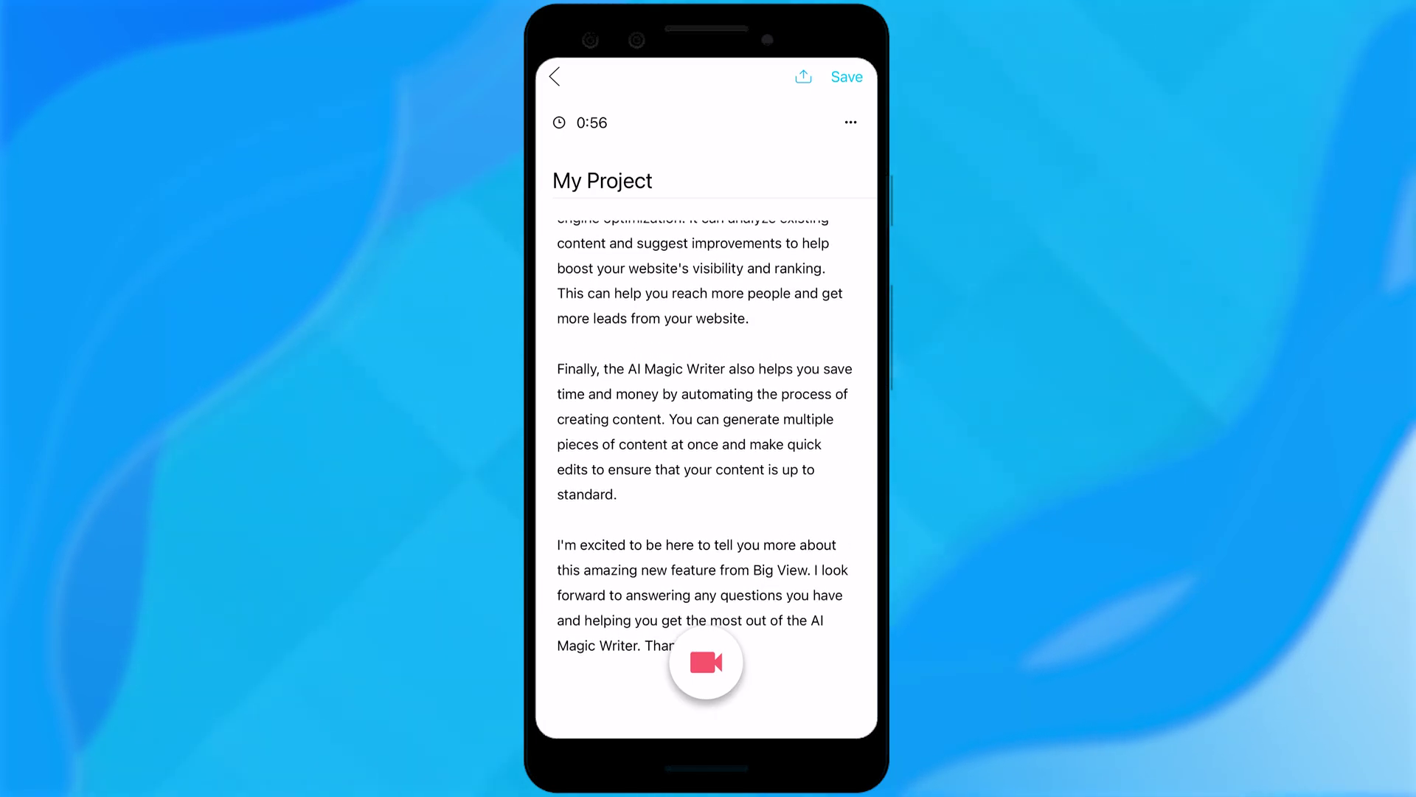
scroll(706, 457, up, 15)
click(706, 662)
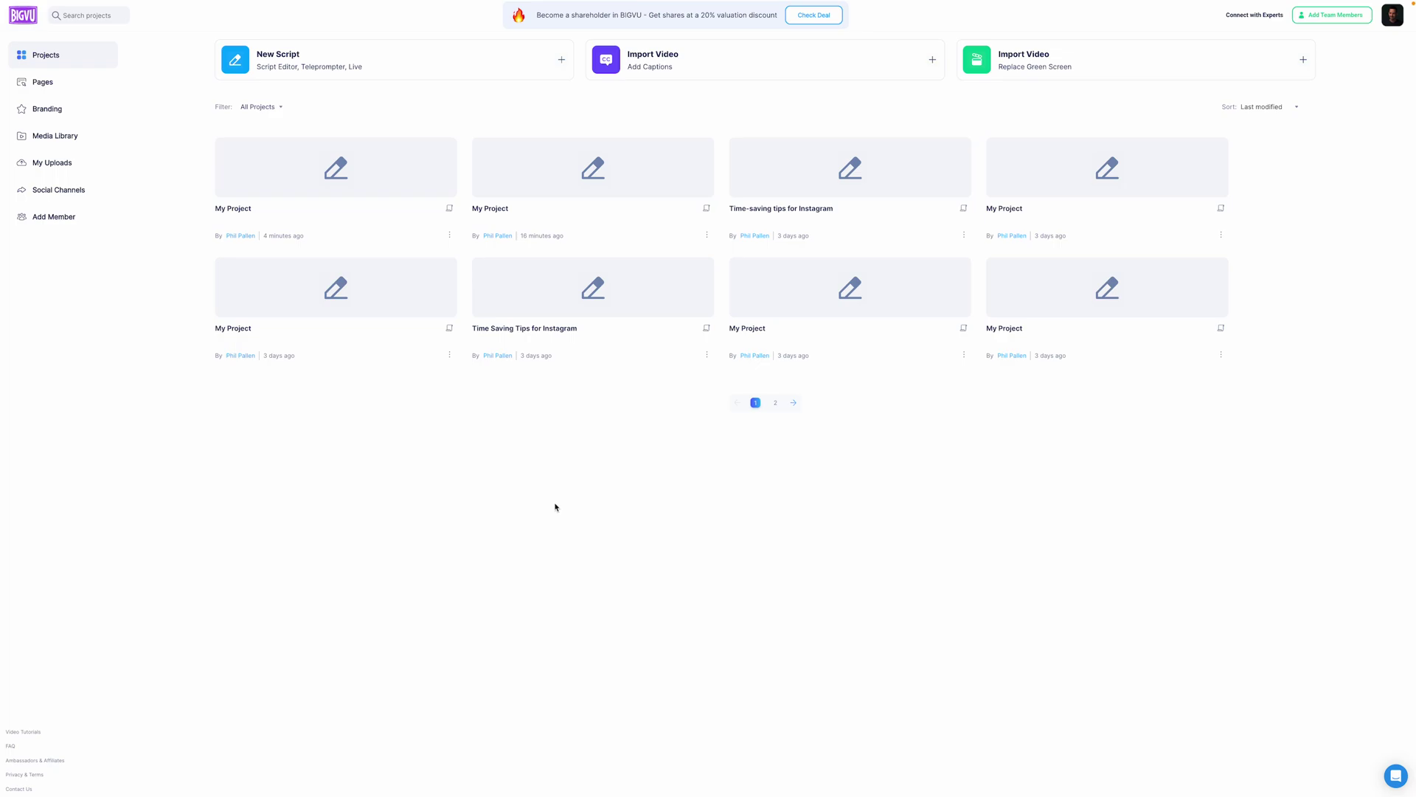
Step: Open the synced My Project script (236 words, 01:34), then return to the Projects list
click(307, 179)
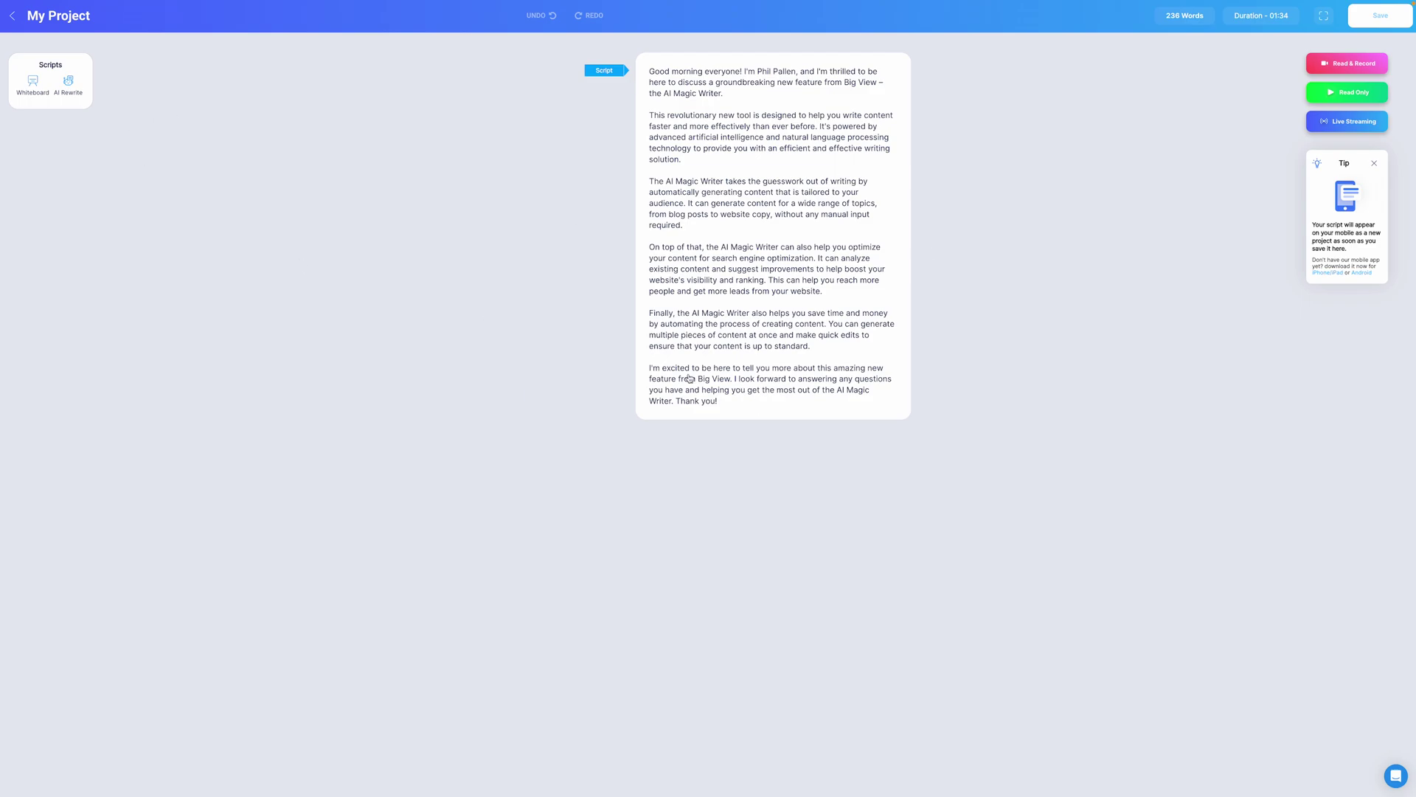
click(16, 16)
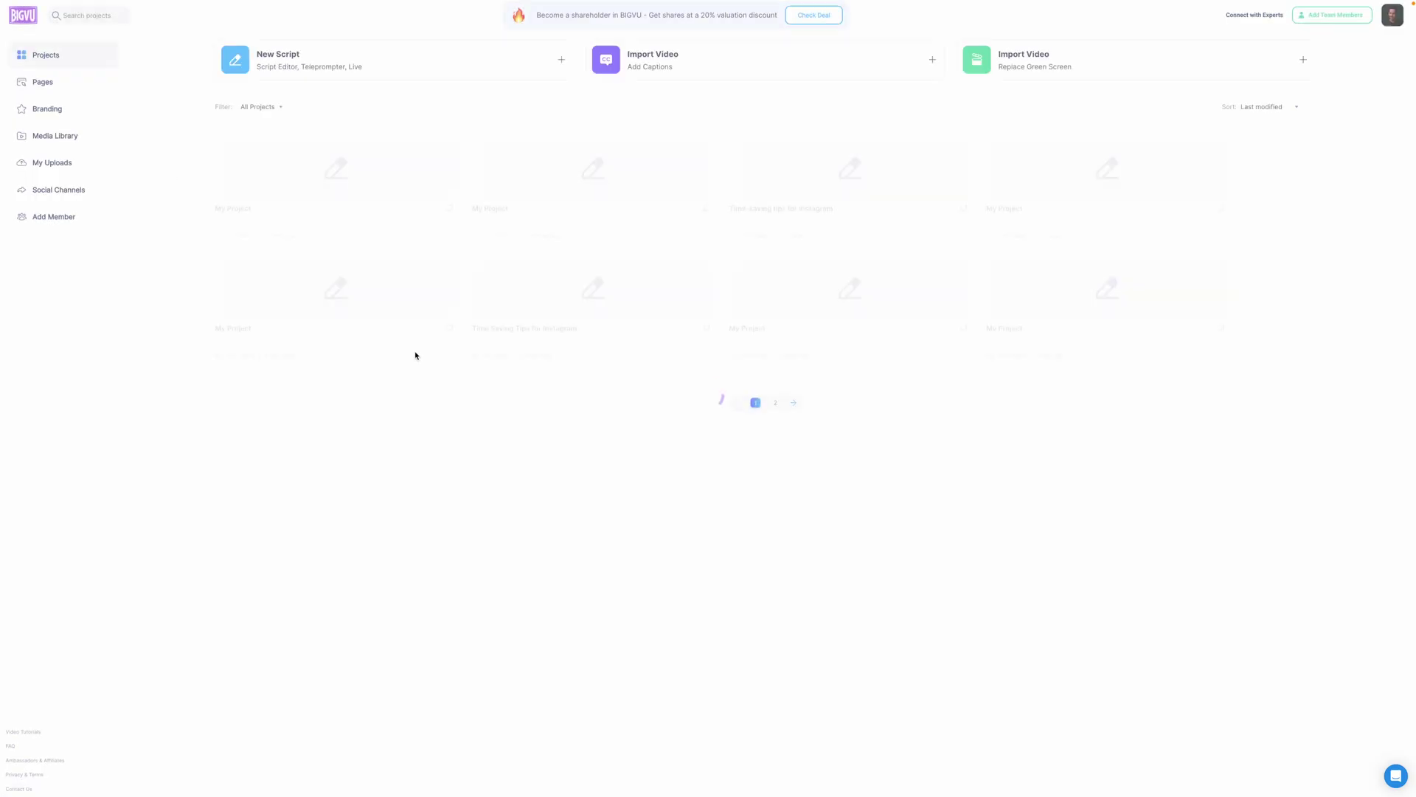
Step: Create a new script and open the AI Writer with Rewrite as the service
click(271, 61)
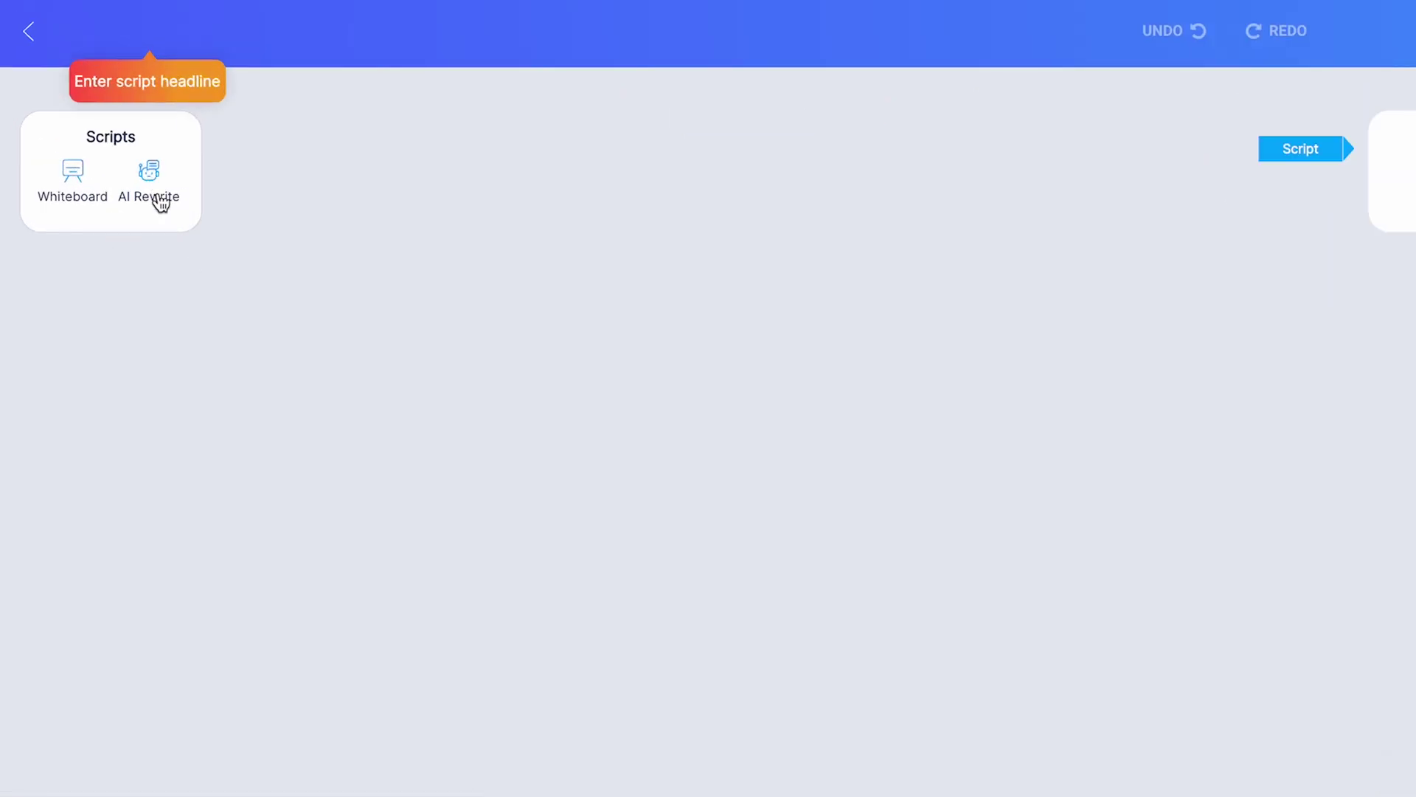
click(160, 203)
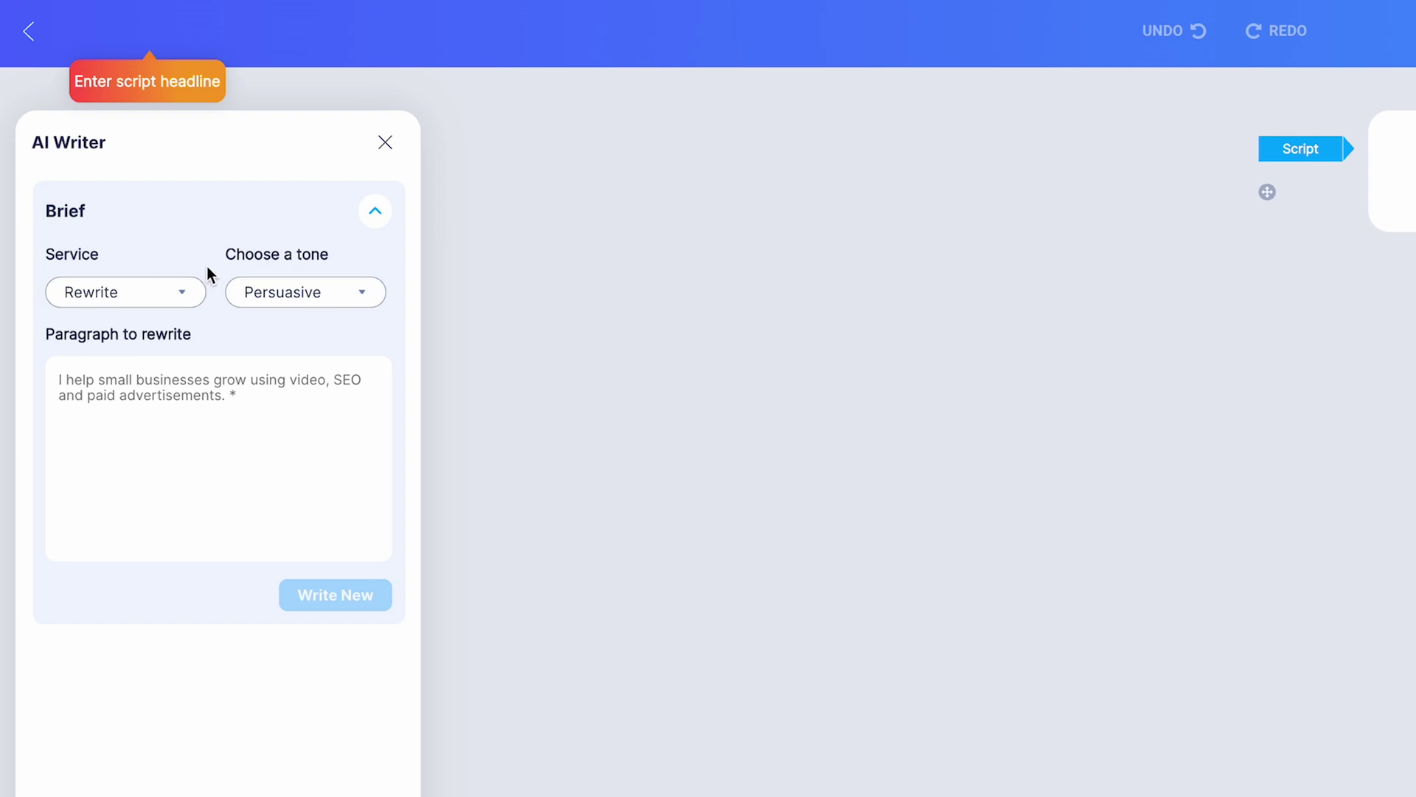
click(170, 300)
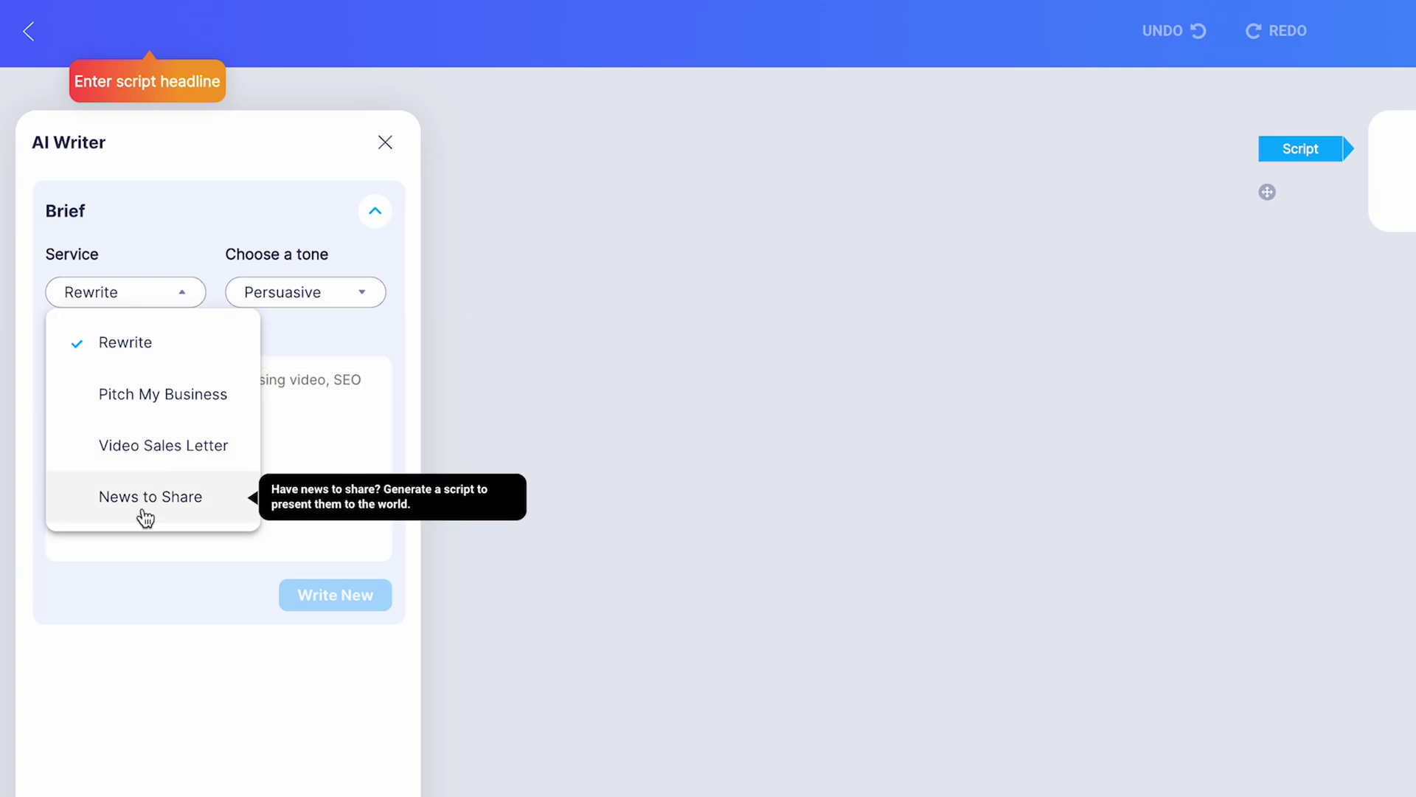
click(105, 347)
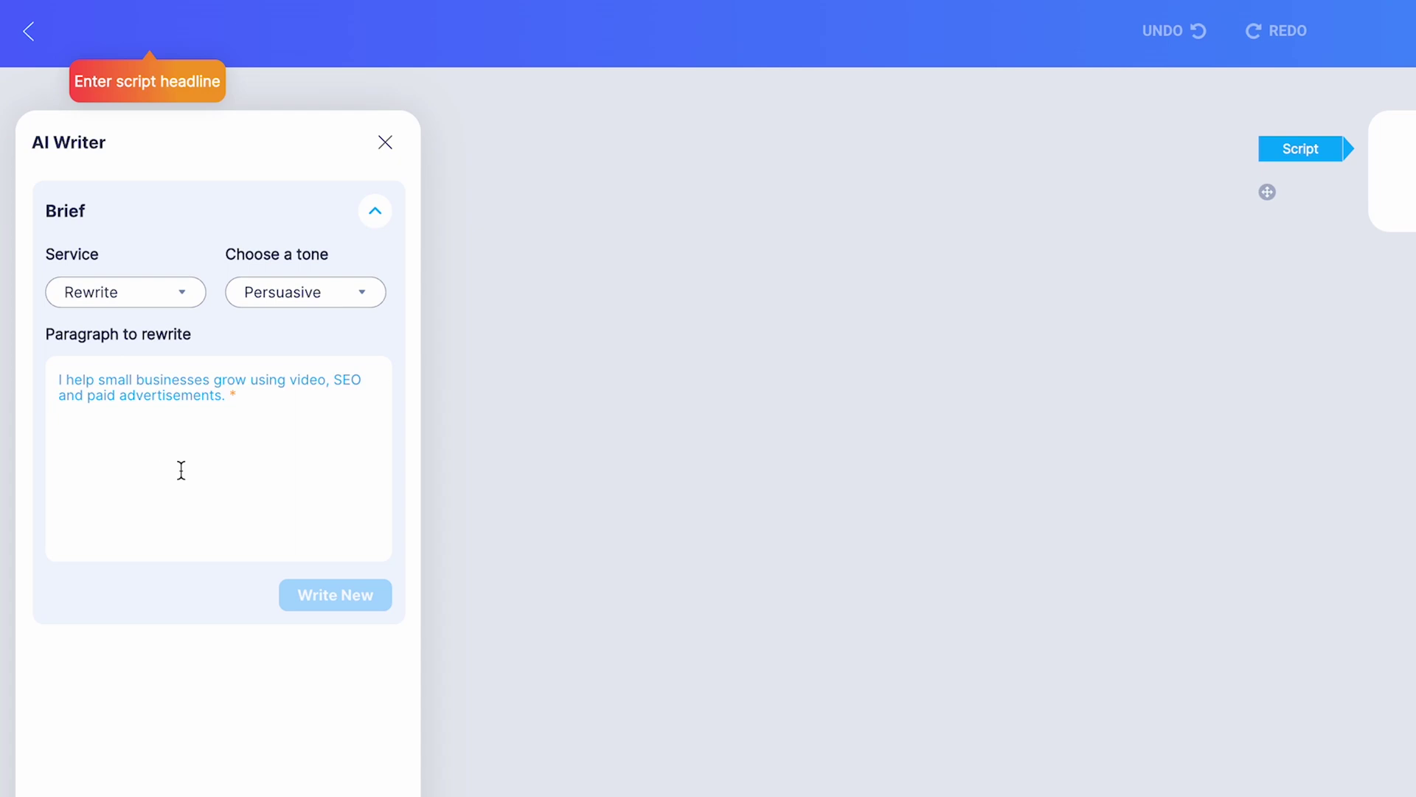
Step: Enter the Instagram time-saving paragraph, choose the Marketing tone, and generate three rewrites
text(ghg)
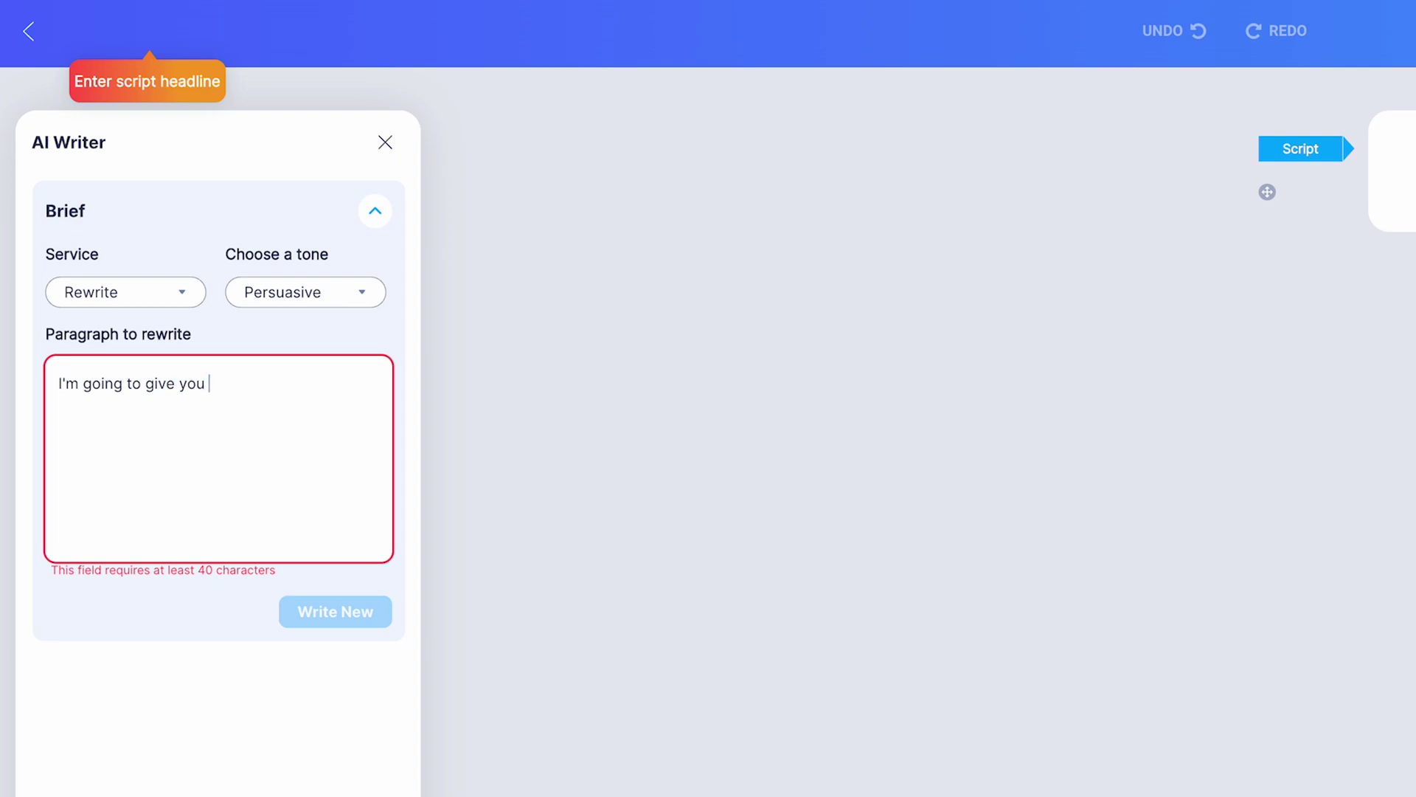
text(ve)
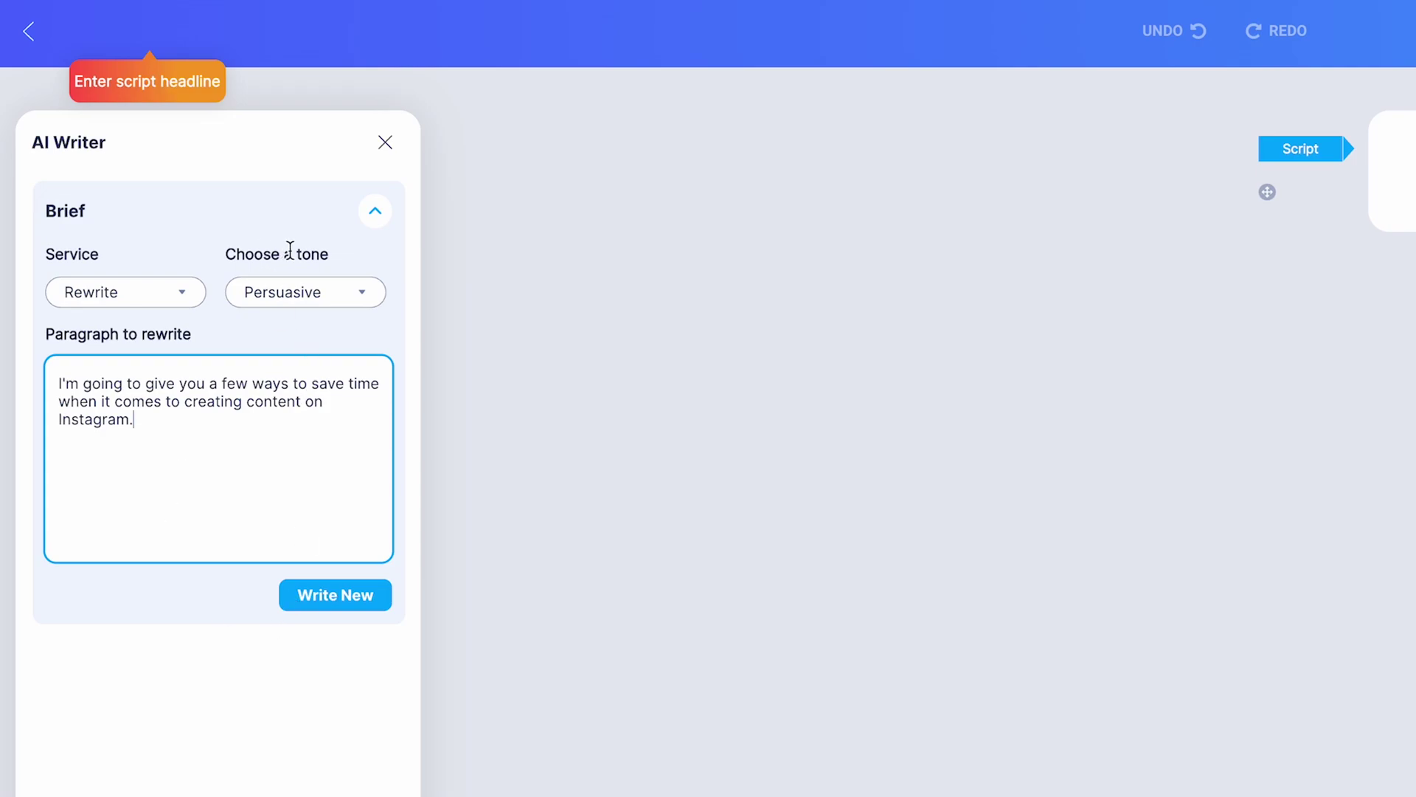
click(303, 296)
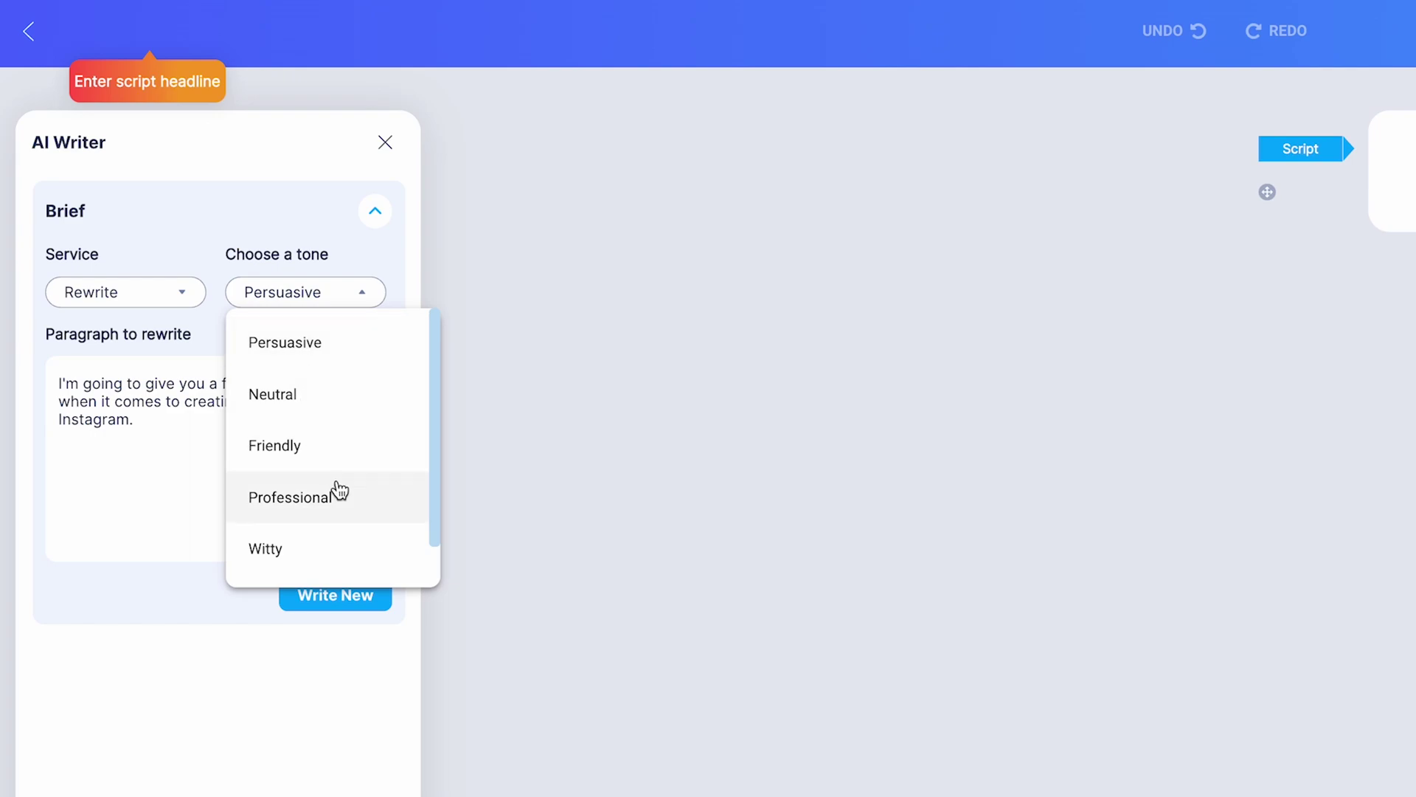
scroll(328, 502, down, 1)
click(302, 570)
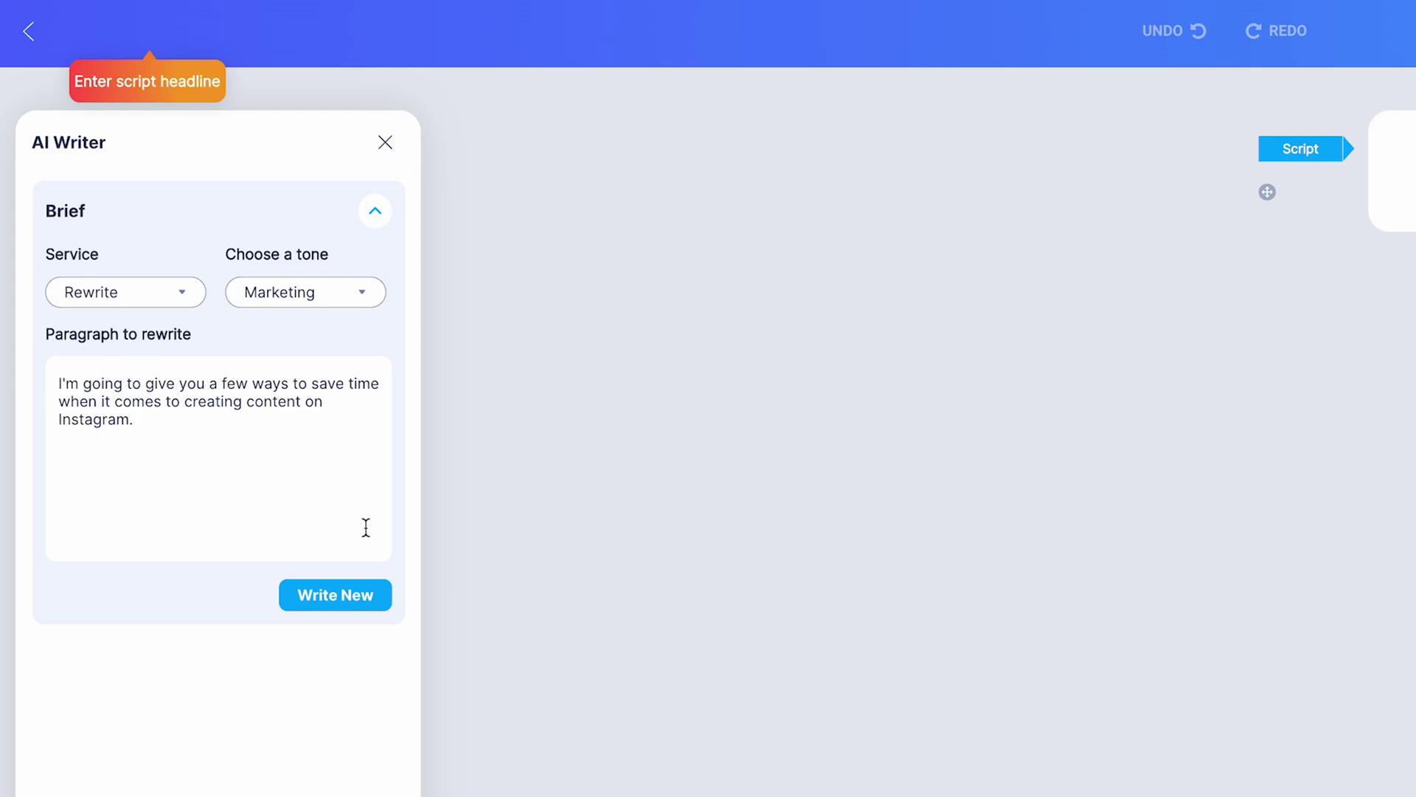
click(353, 616)
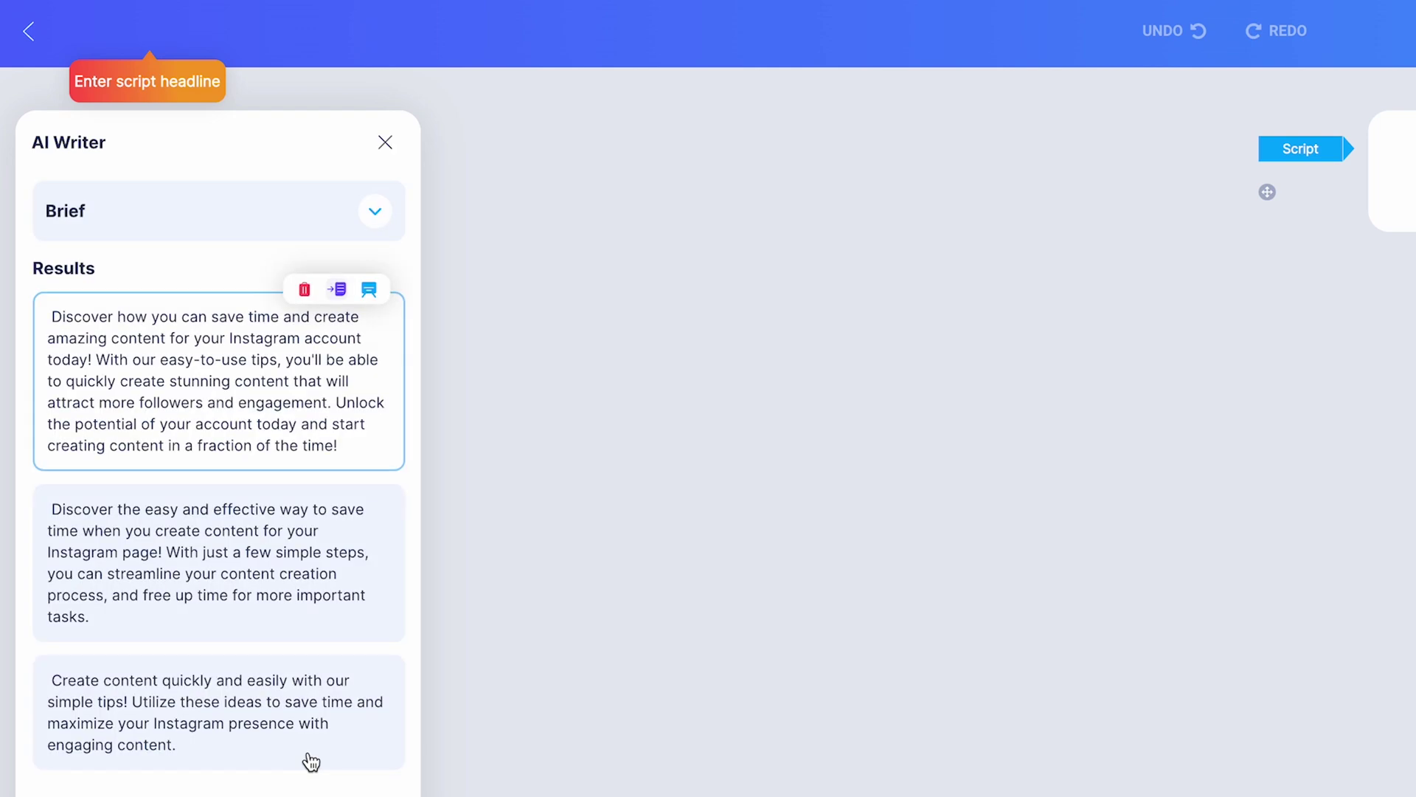
Step: Add the second rewrite, 'Discover the easy and effective way to save time…', to the script
click(278, 570)
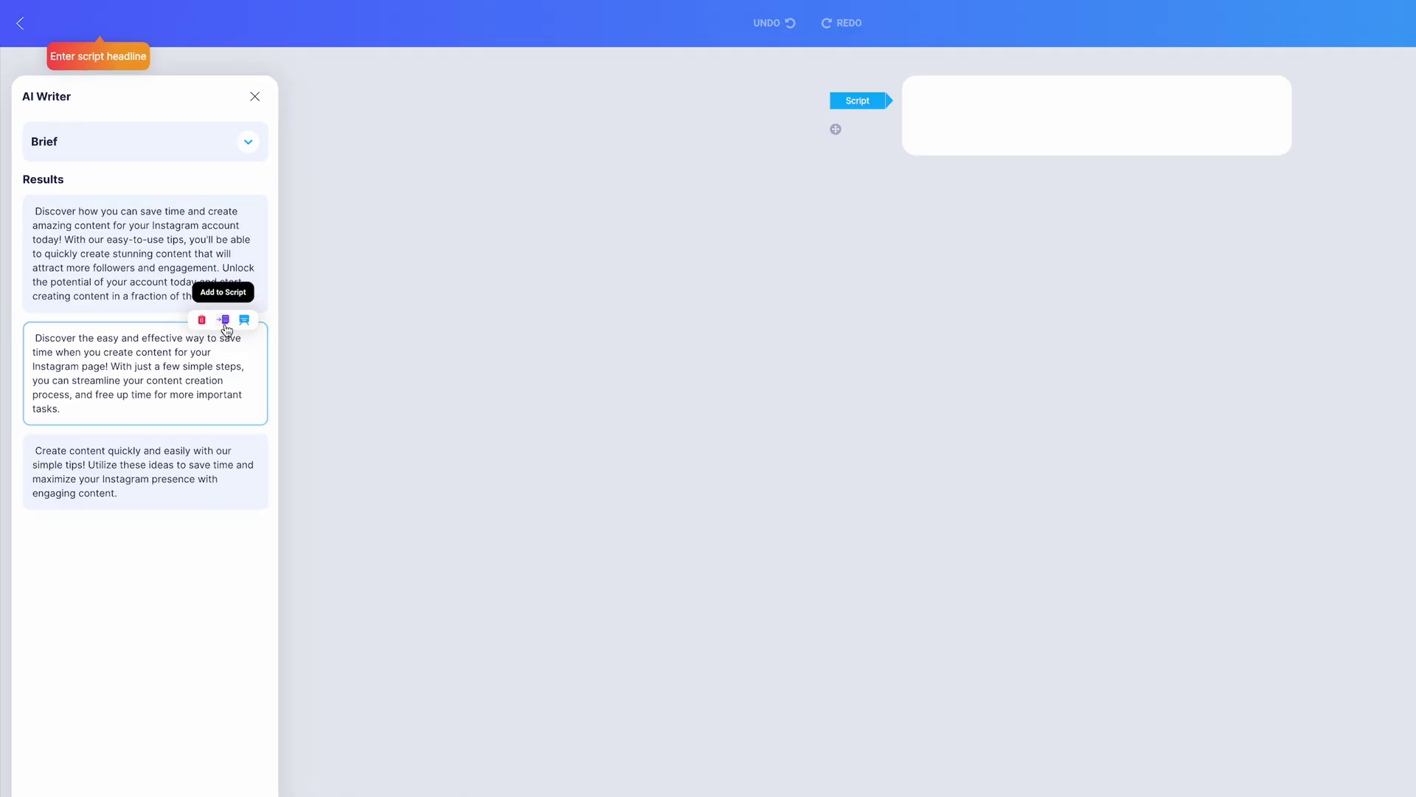
click(223, 319)
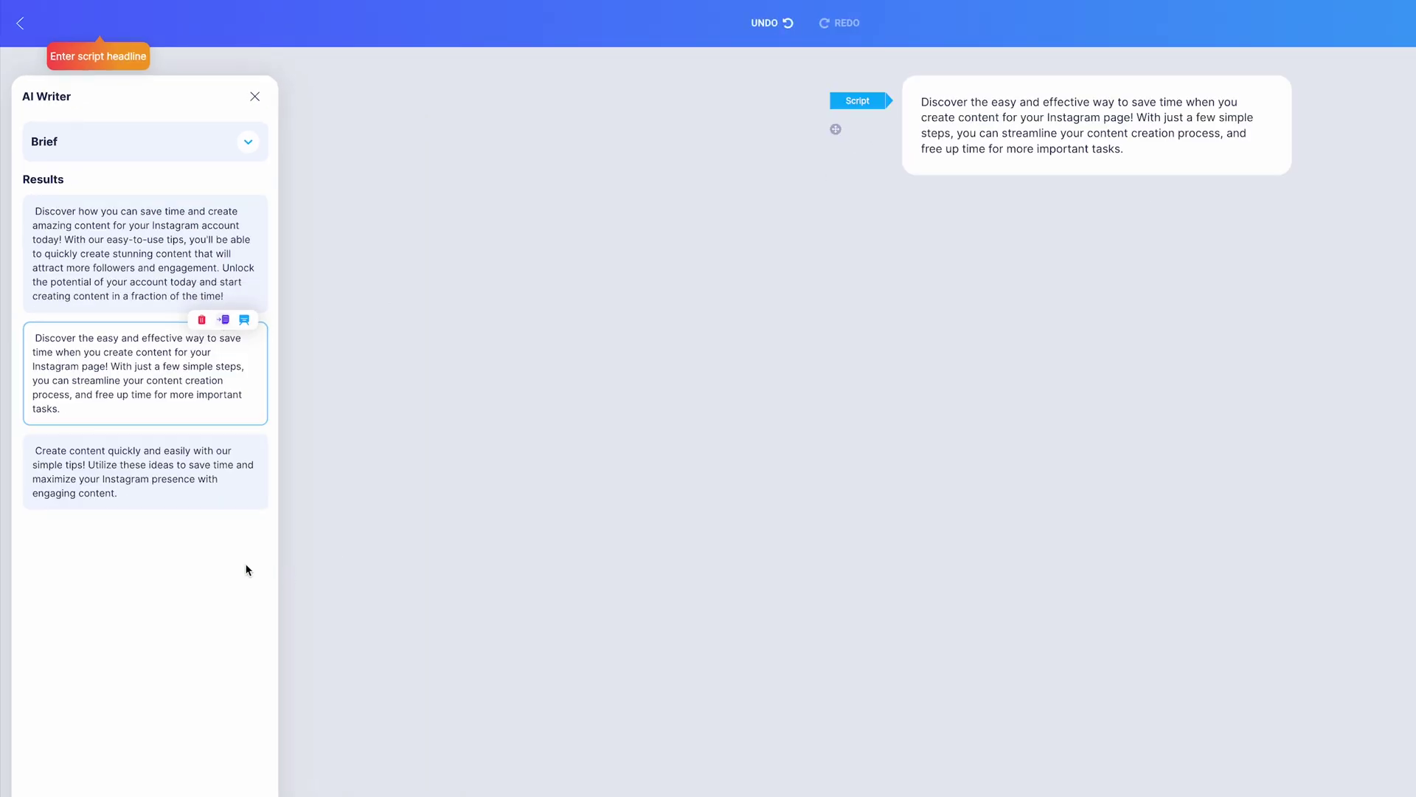
click(992, 108)
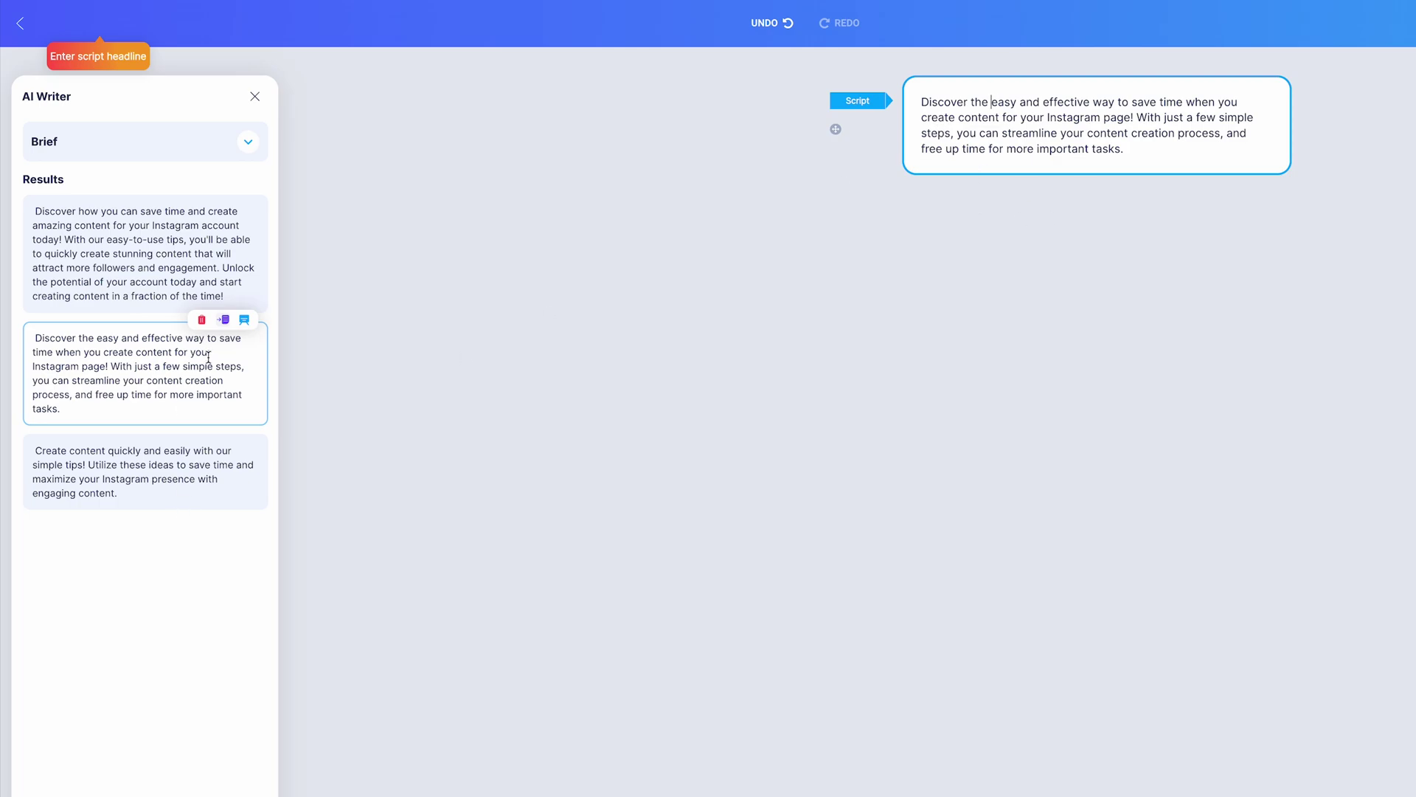
click(166, 466)
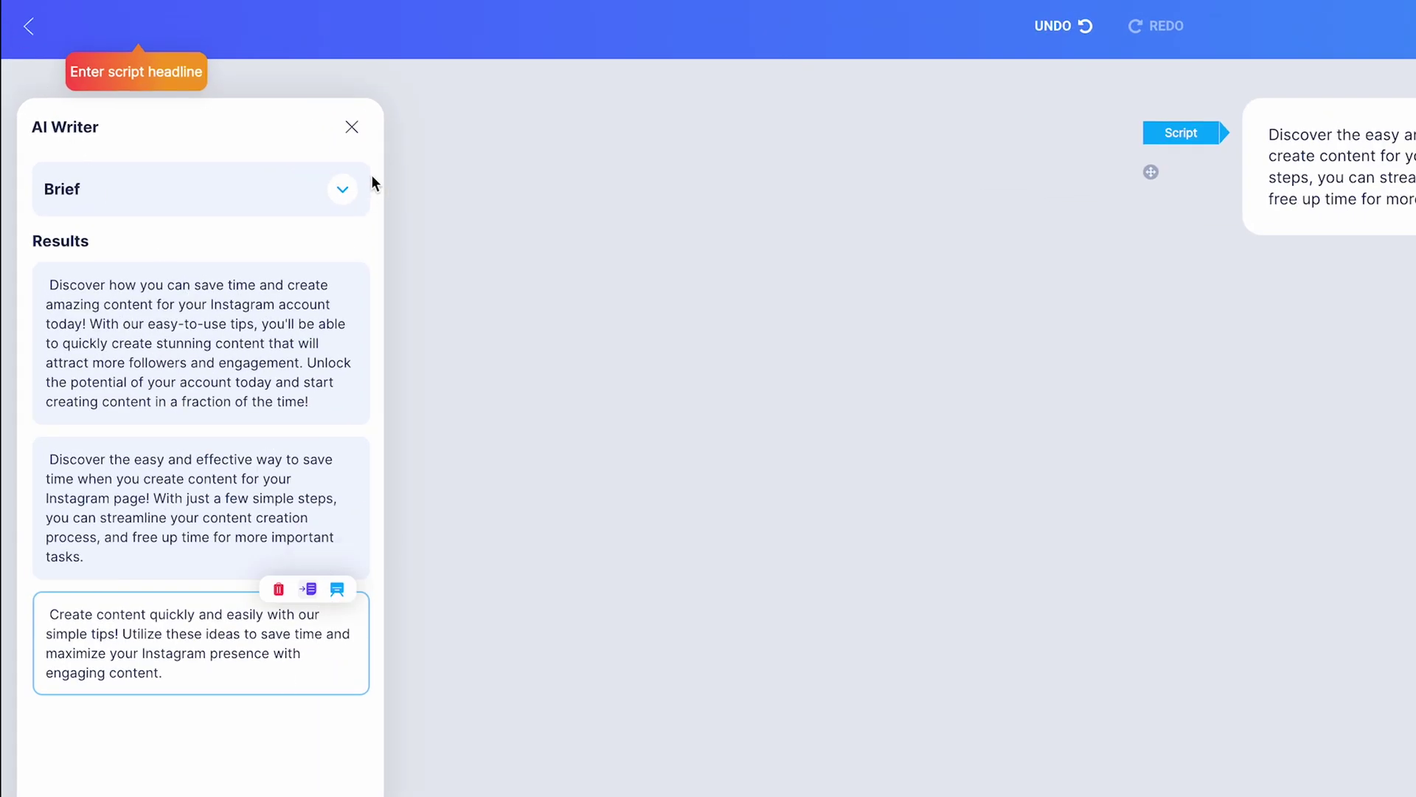
click(352, 130)
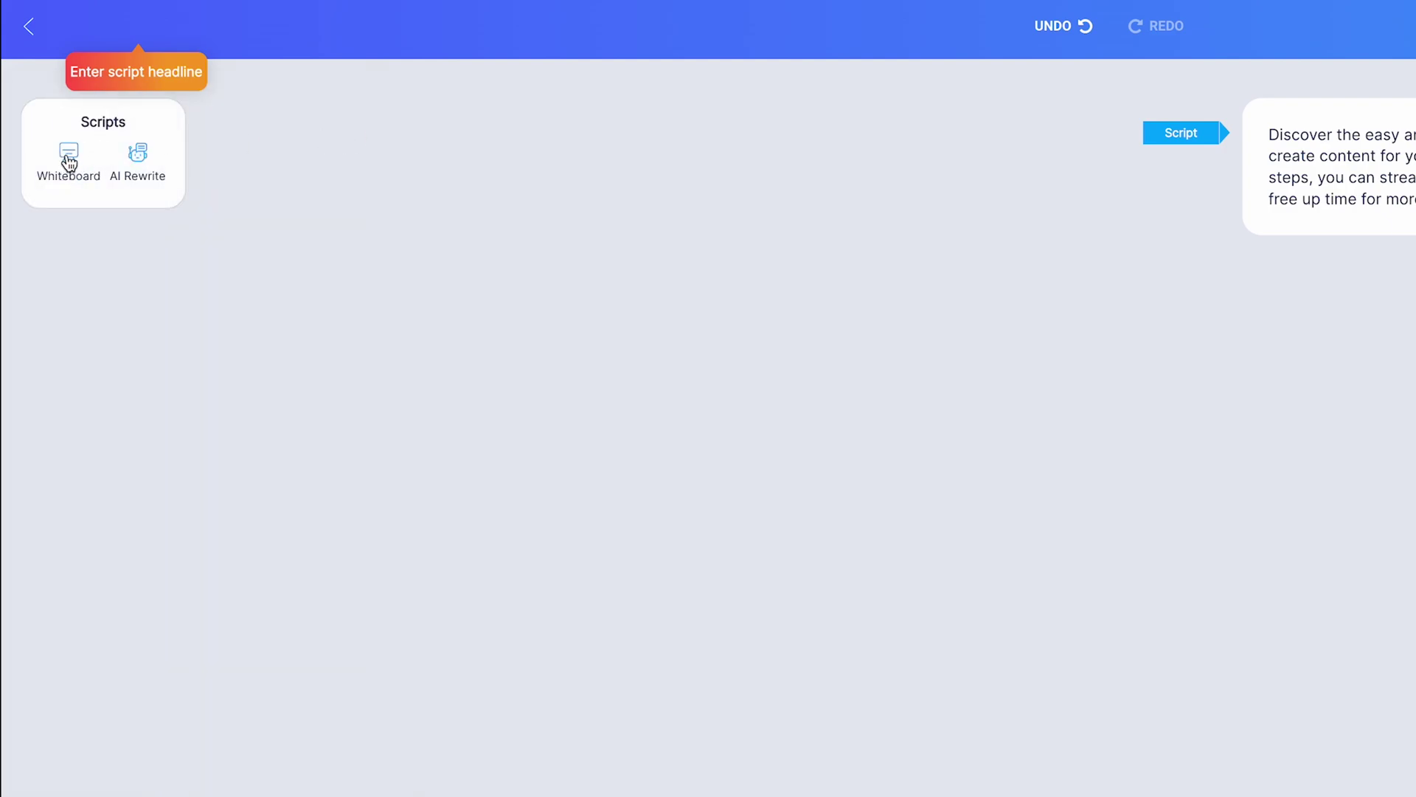
click(68, 155)
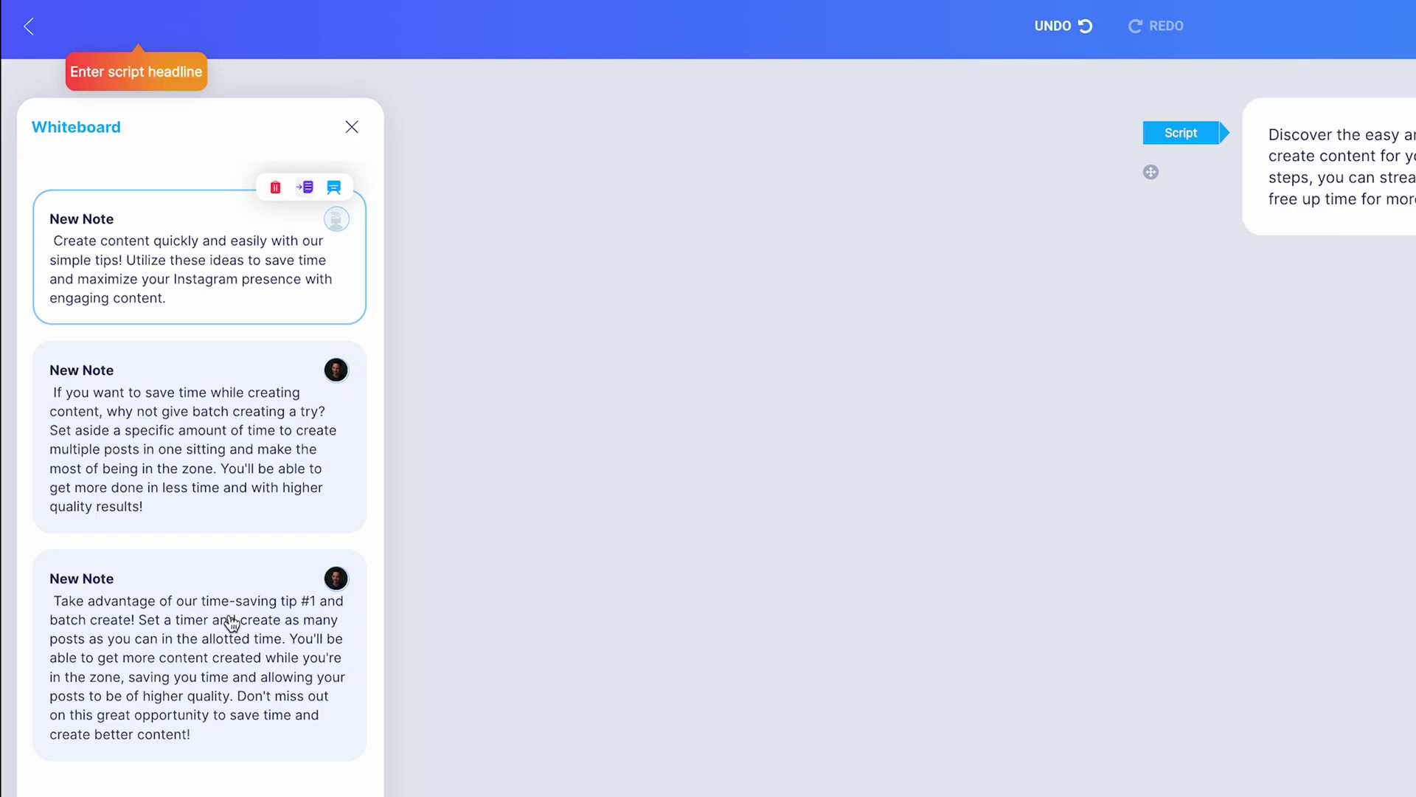
click(359, 132)
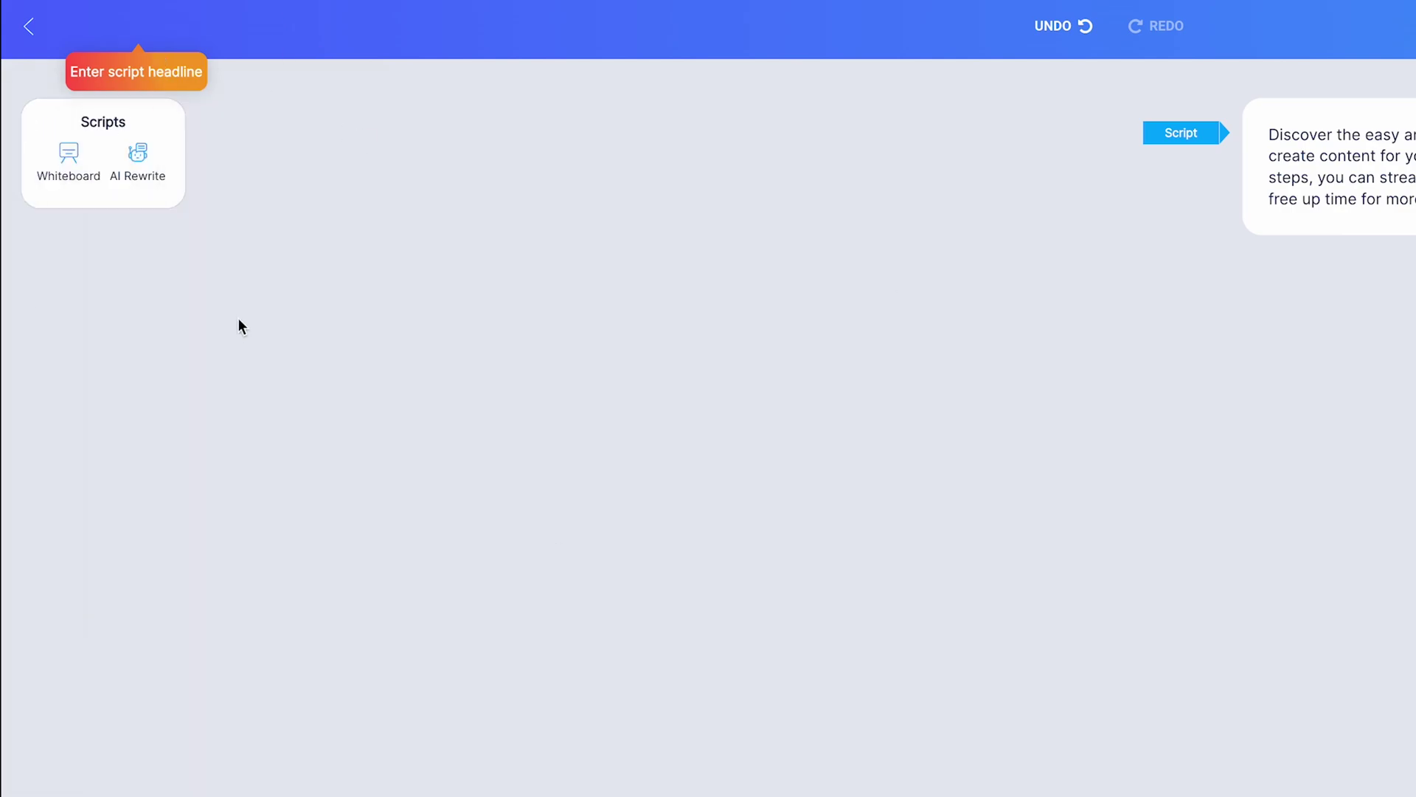
click(147, 174)
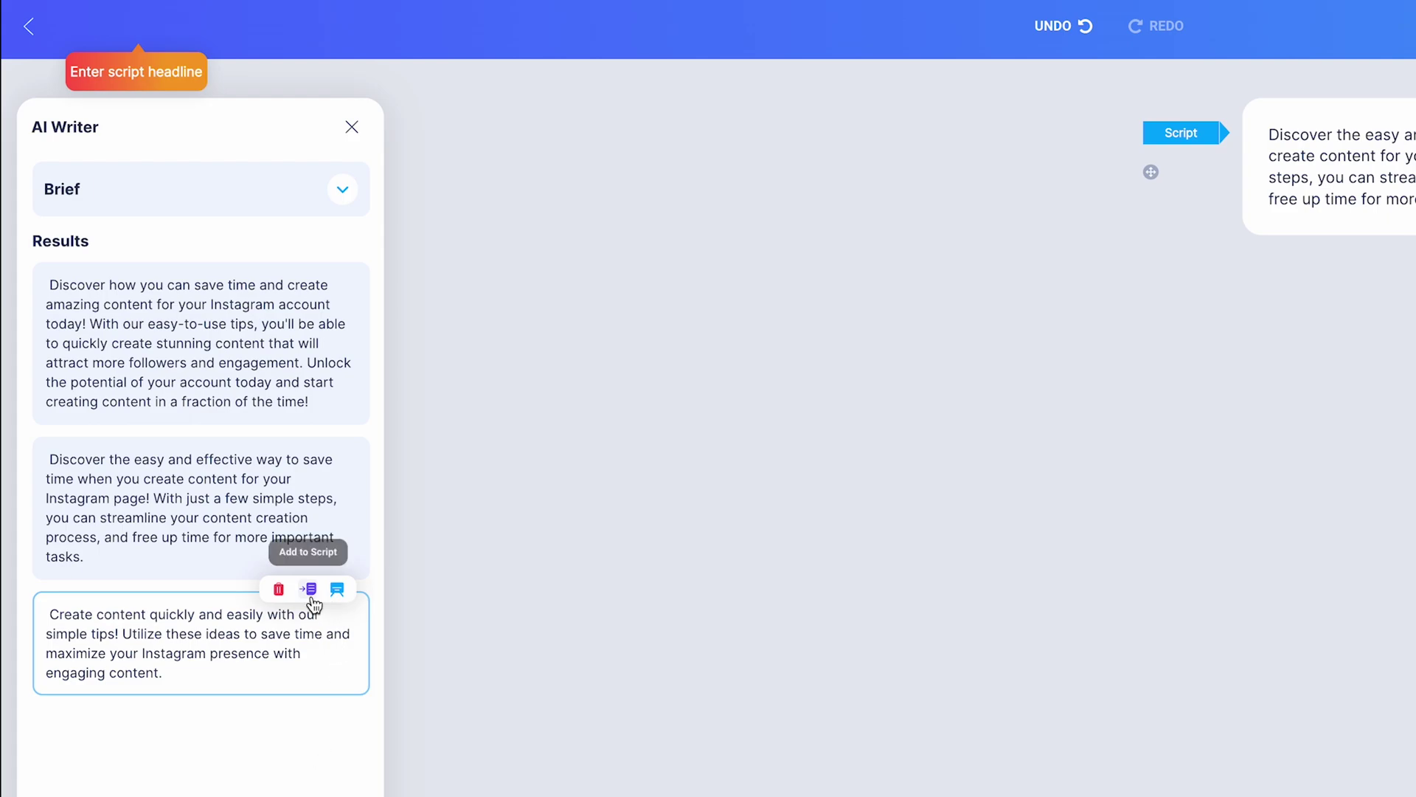
Step: Append the third Marketing rewrite to the script text
click(338, 590)
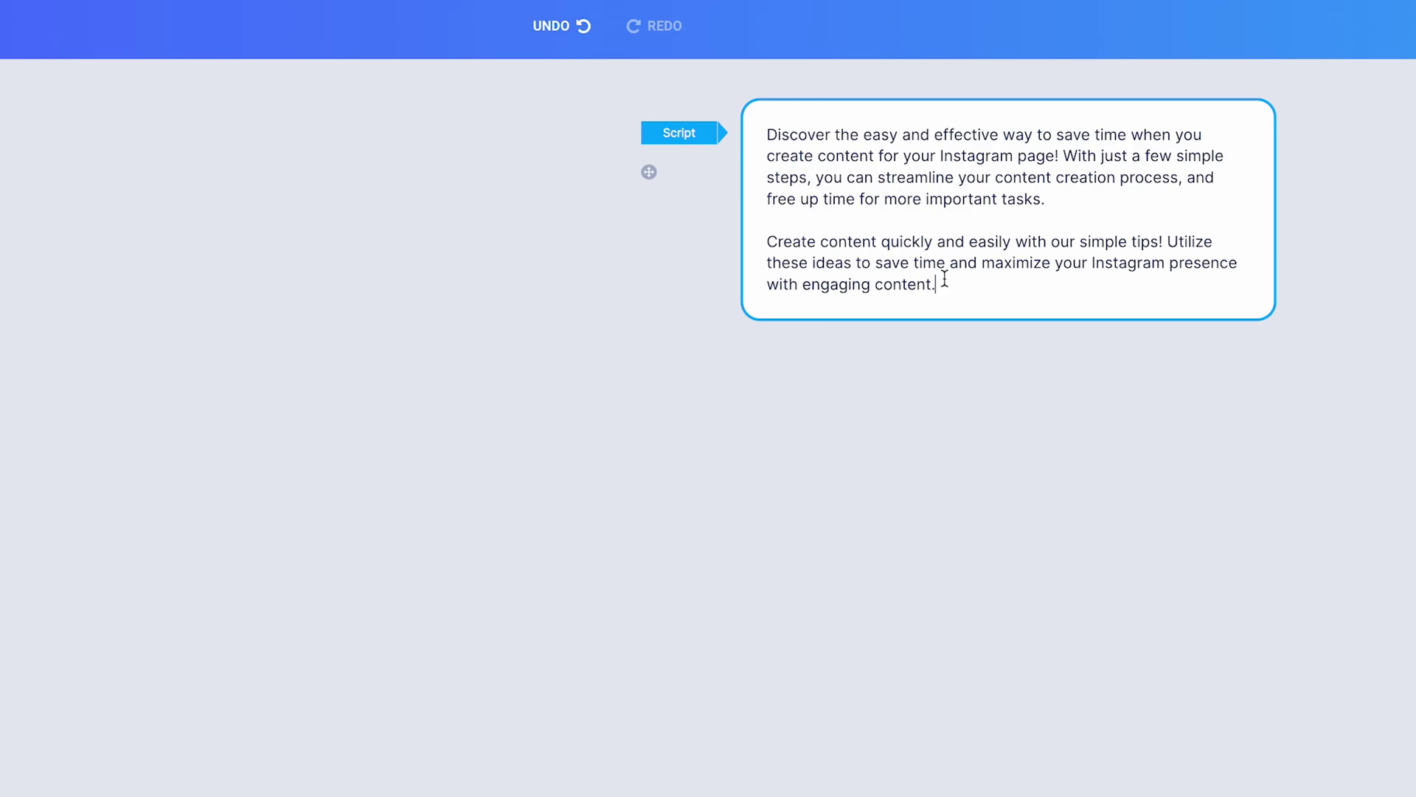
drag(938, 285, 772, 222)
click(861, 263)
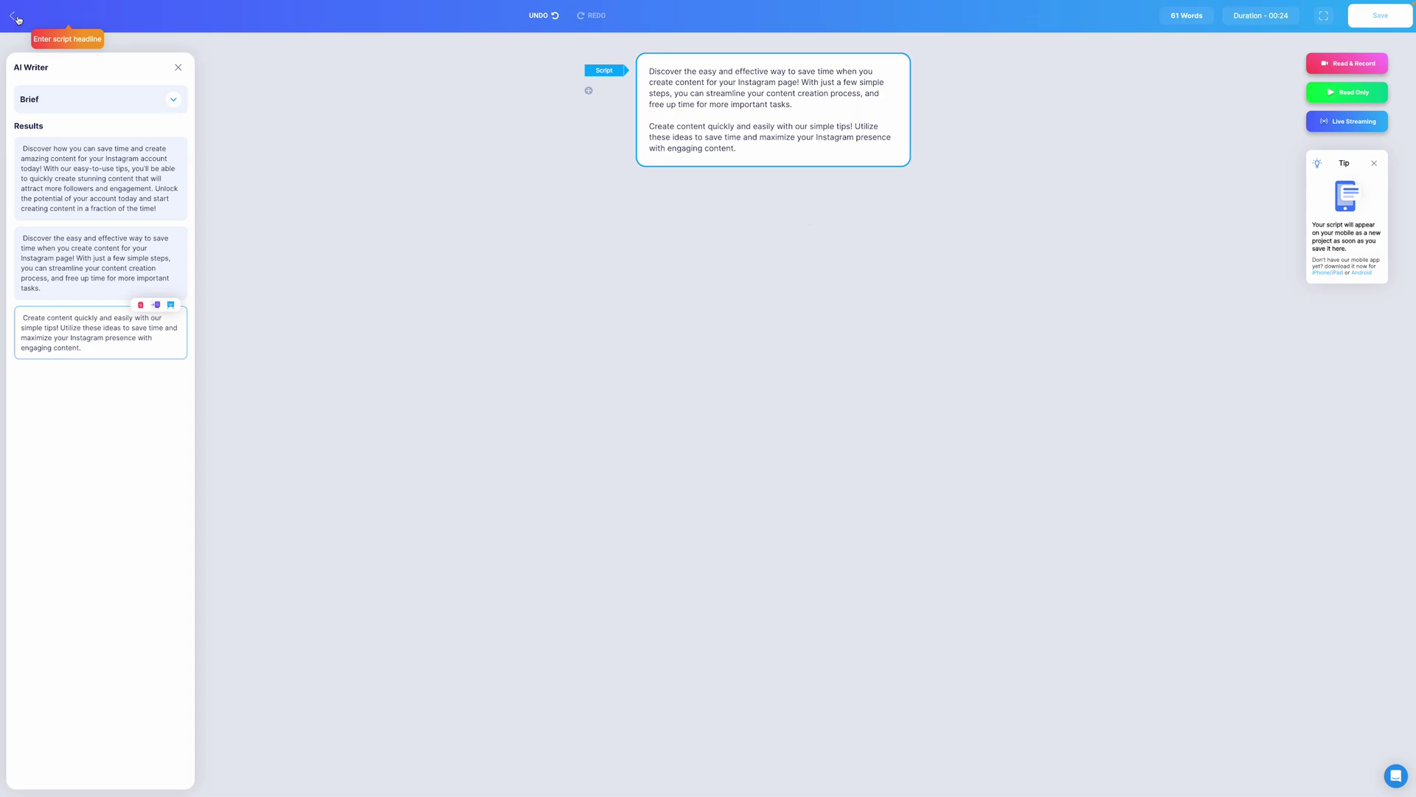
Step: Title the script 'Instagram Time Saving Tips' and save it on leaving the editor
click(85, 24)
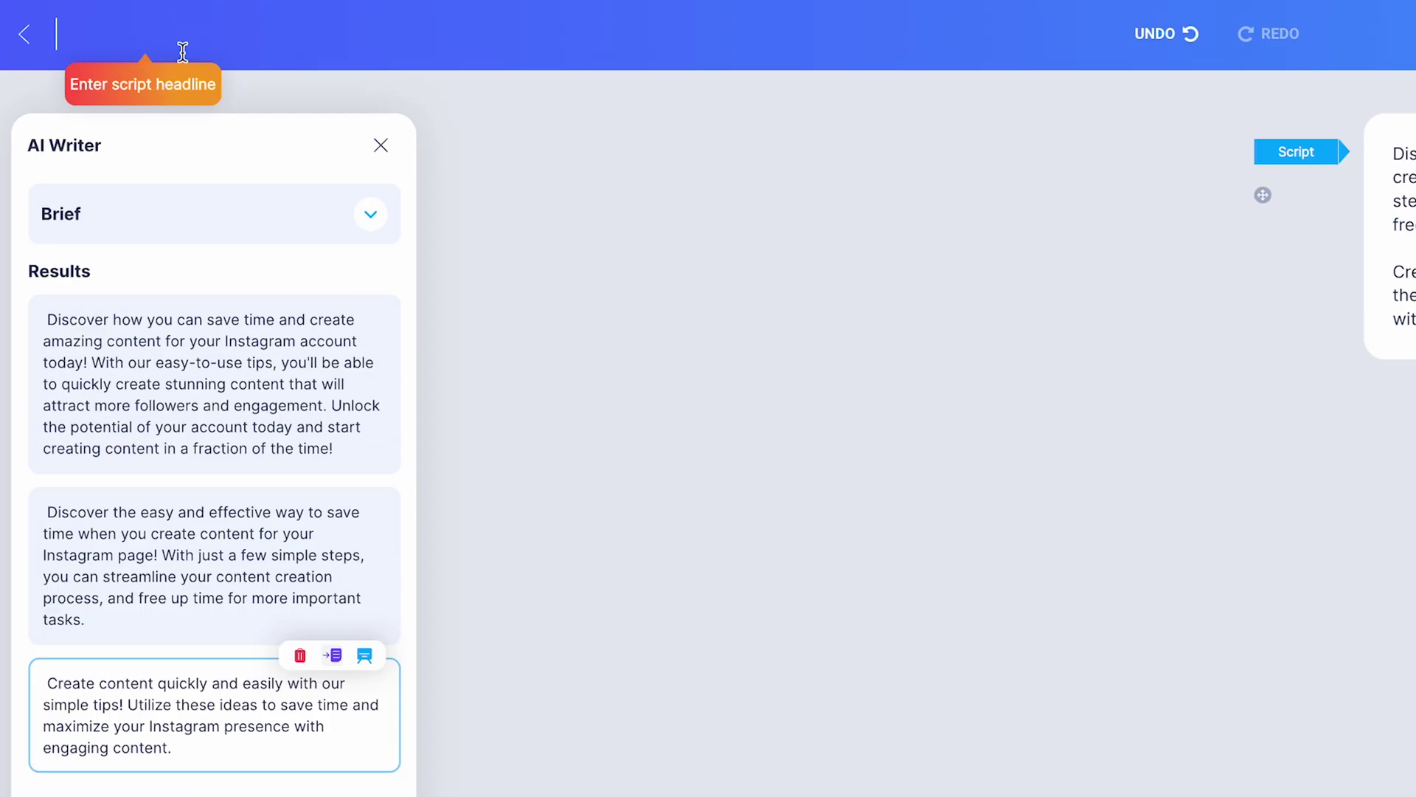
text(Instagram Time Saving Tips)
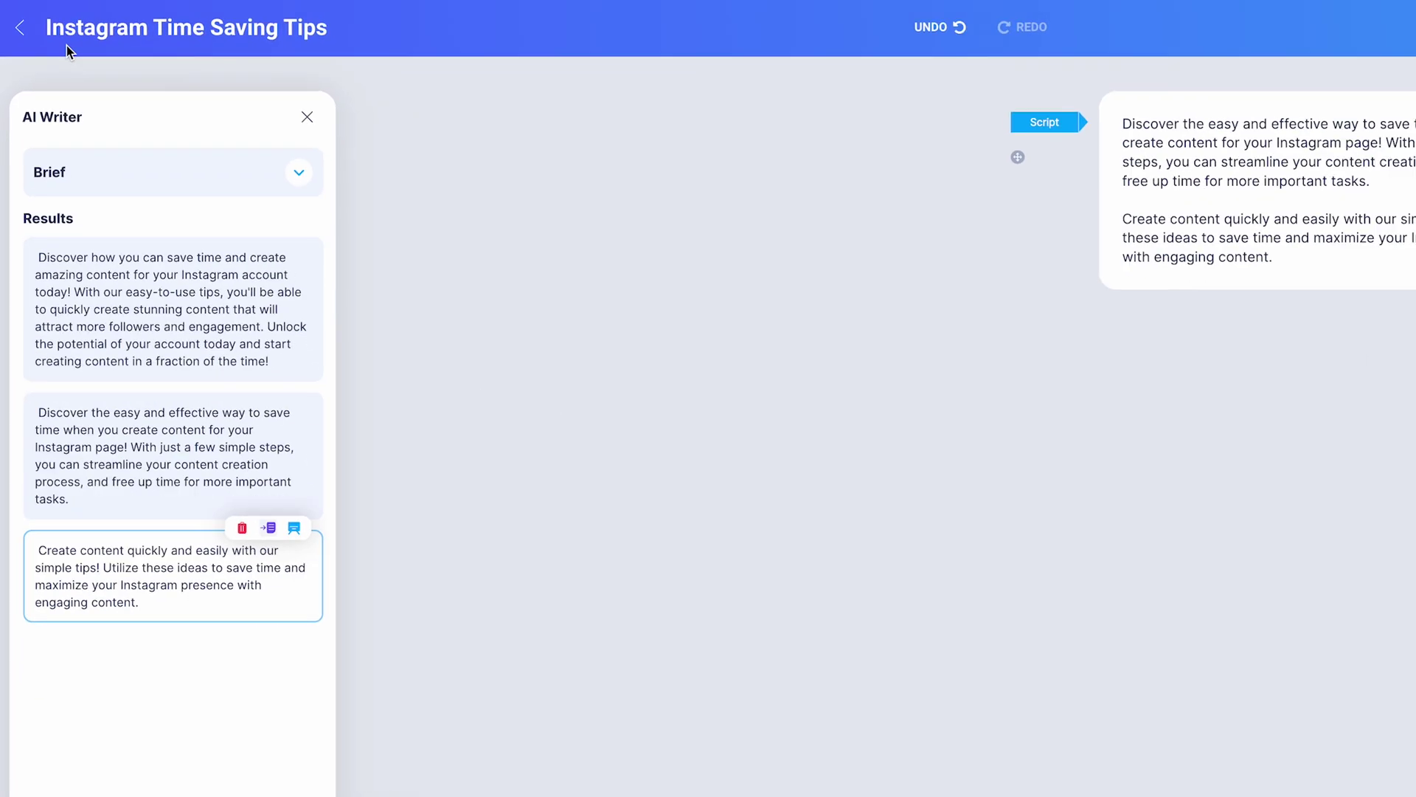
click(24, 34)
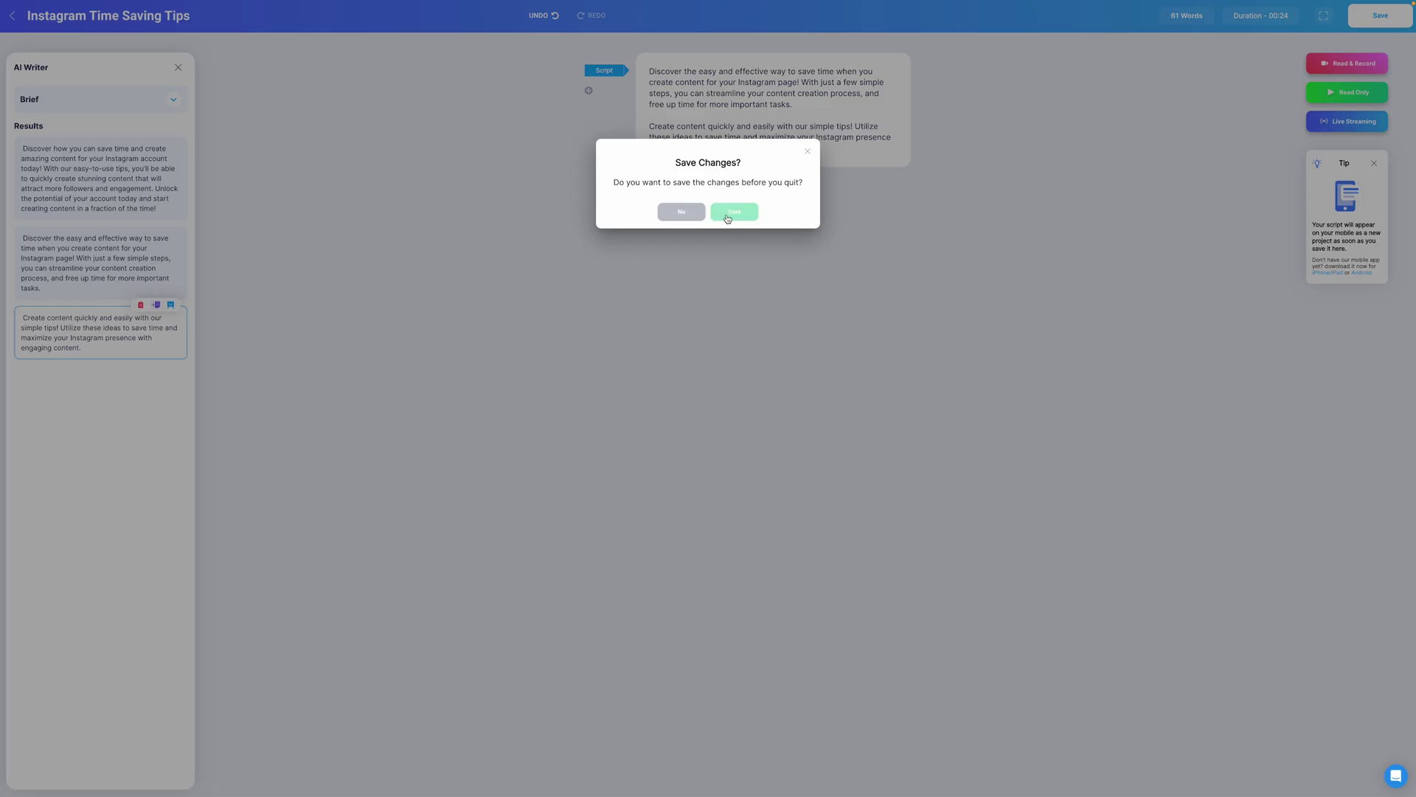
click(727, 217)
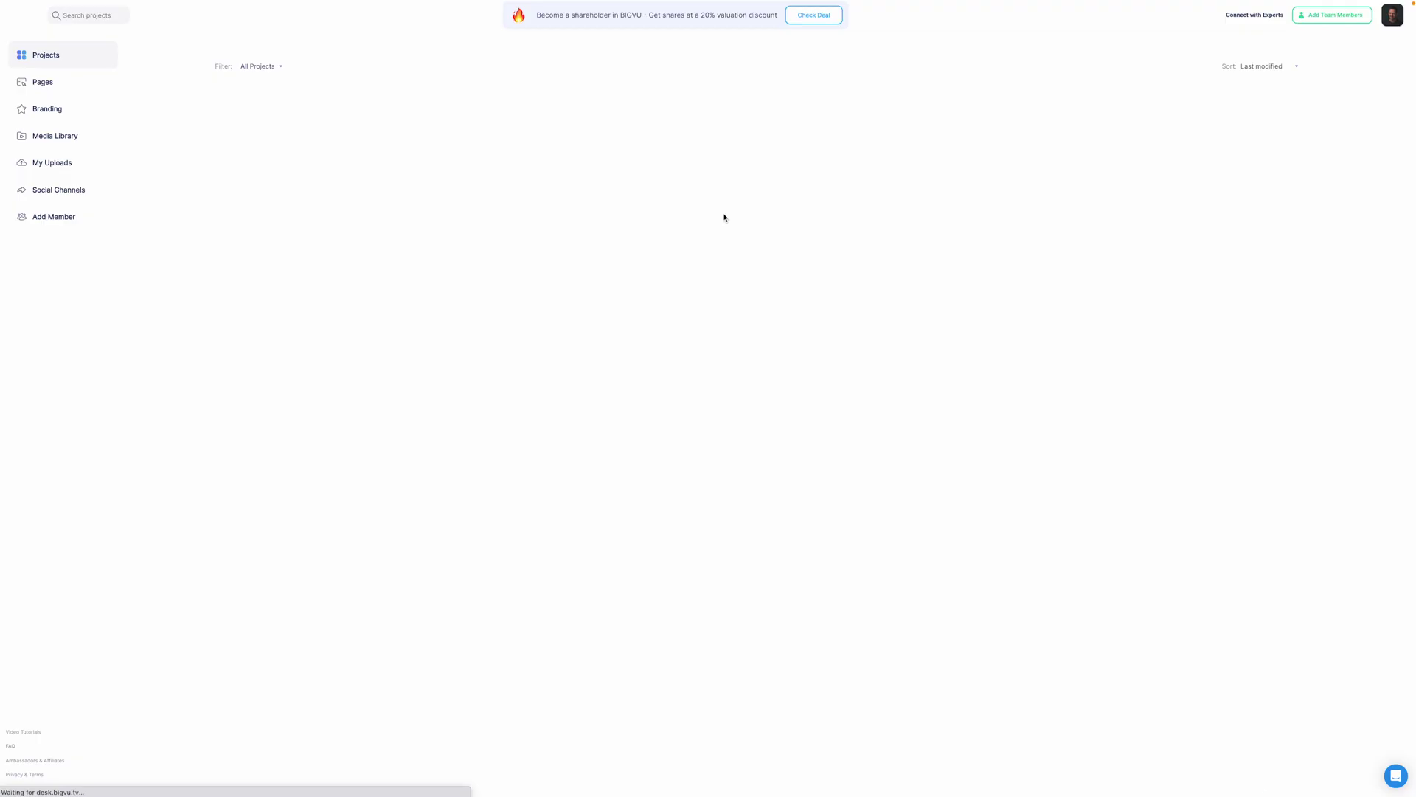